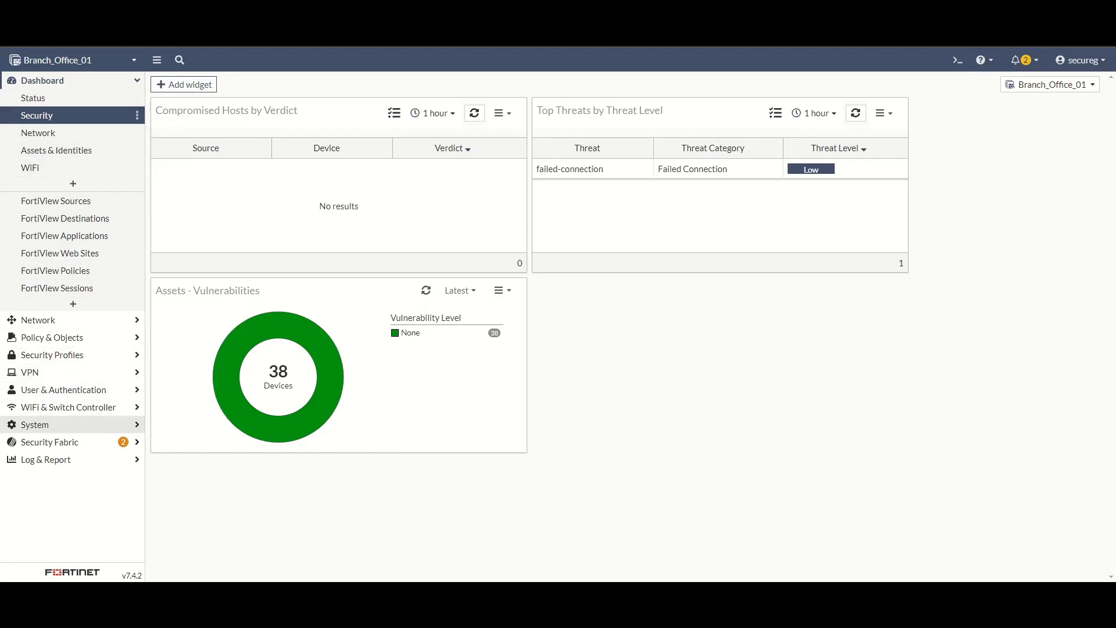
# Step: Open System > Administrators and select the secureg administrator account
pyautogui.click(53, 430)
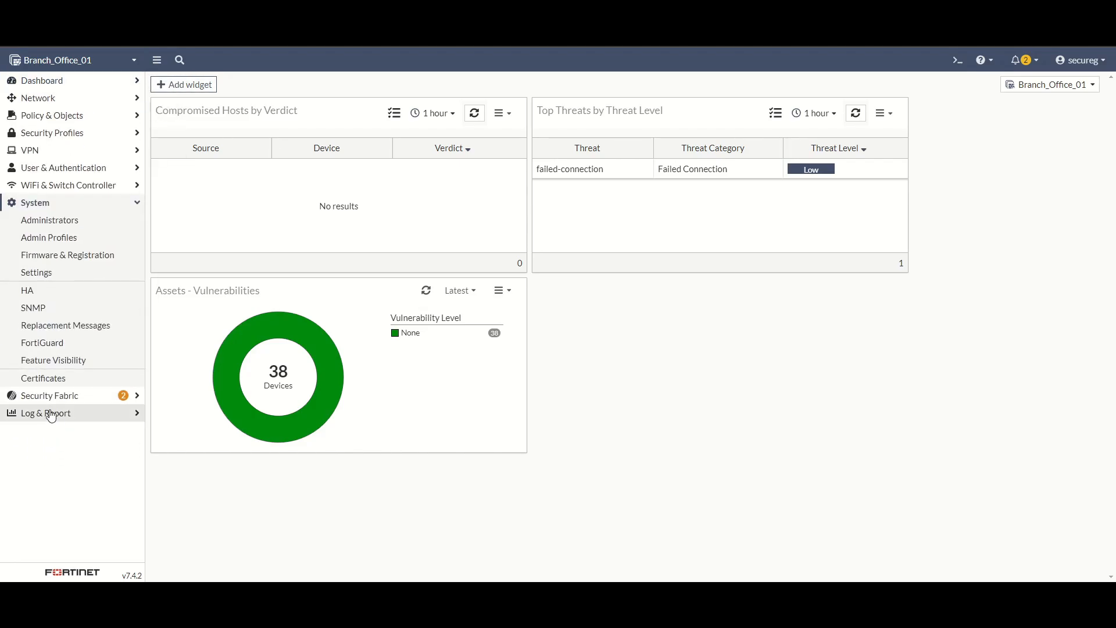
pyautogui.click(43, 220)
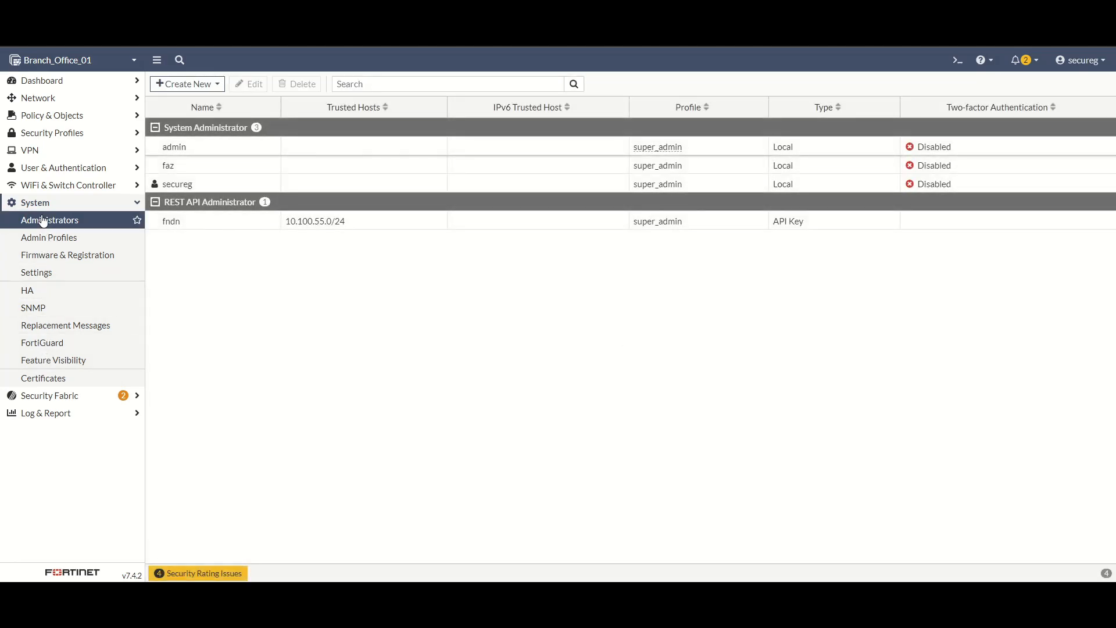
pyautogui.click(185, 185)
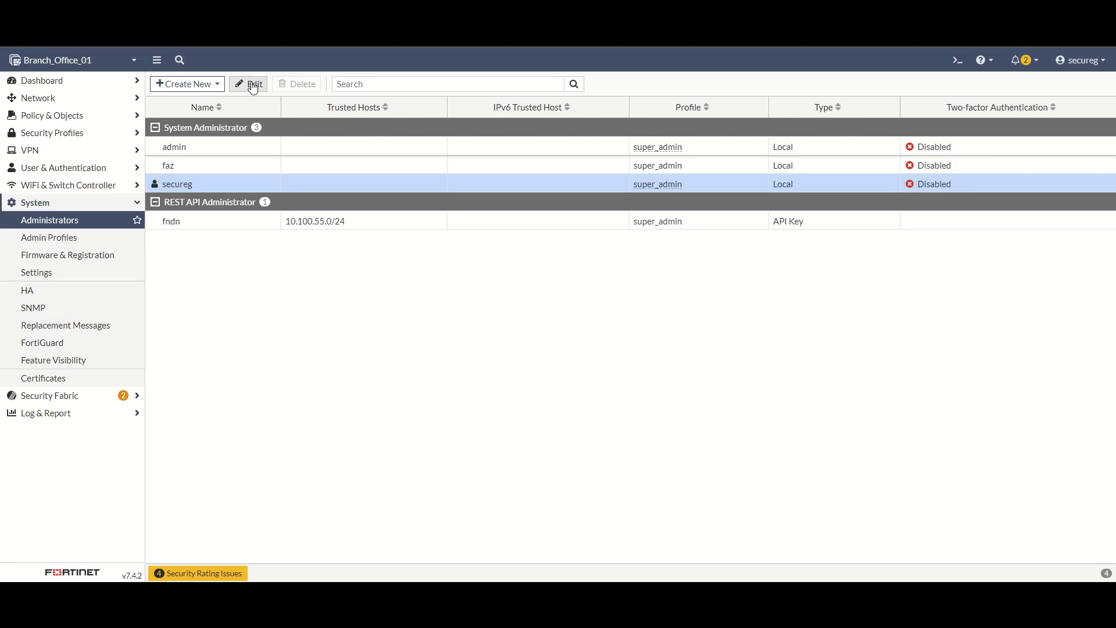
# Step: Start a new administrator named test with a password and the super_admin profile
pyautogui.click(207, 87)
pyautogui.click(188, 106)
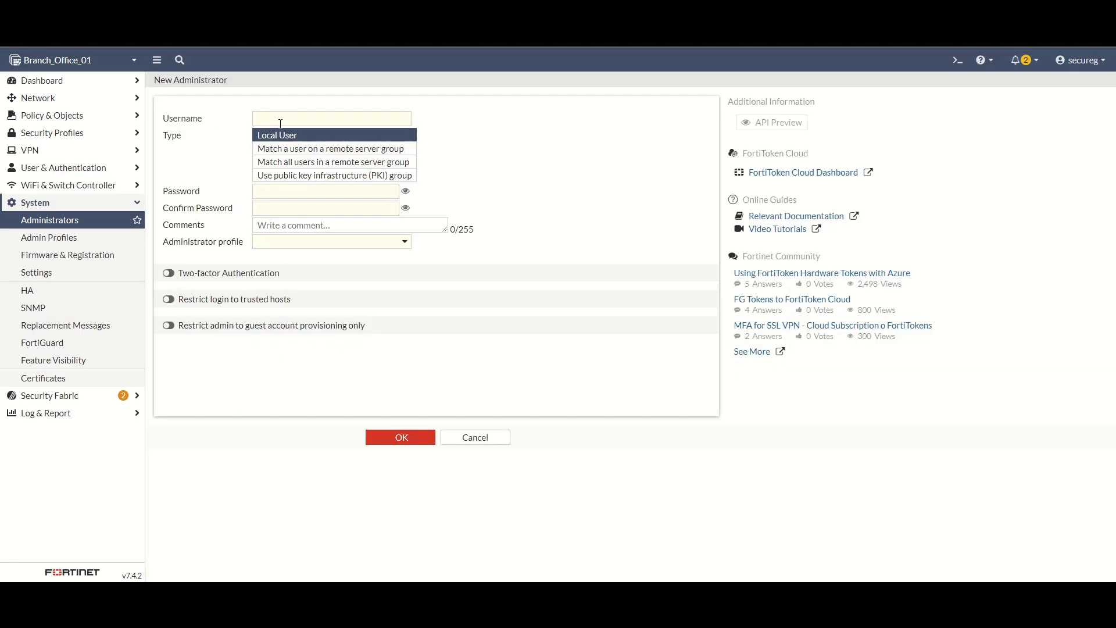
pyautogui.click(281, 121)
pyautogui.write('test')
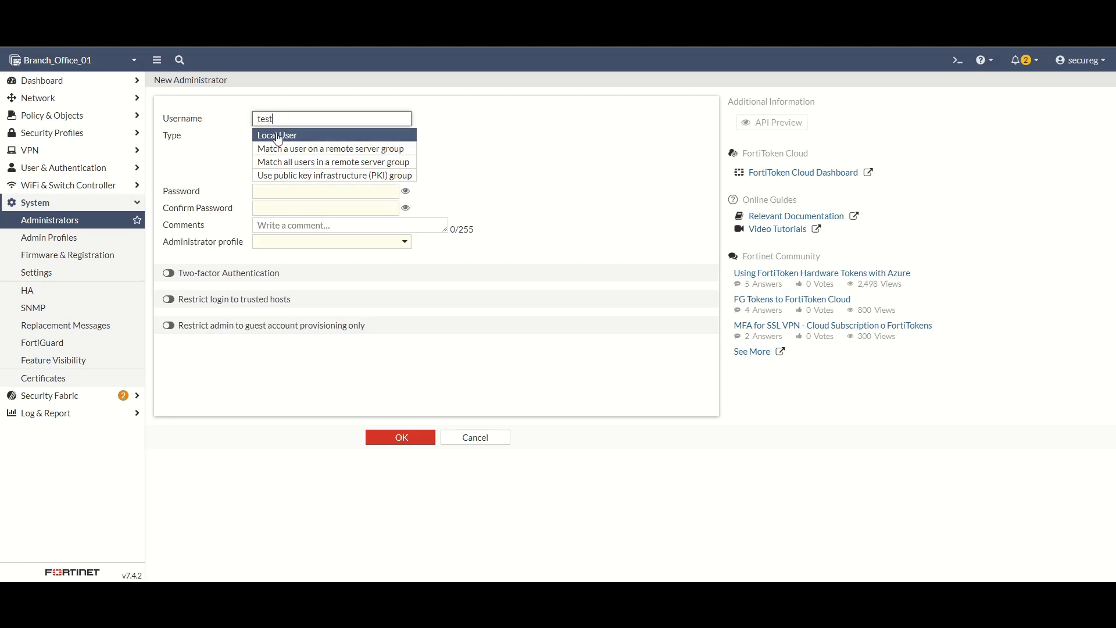
pyautogui.click(272, 193)
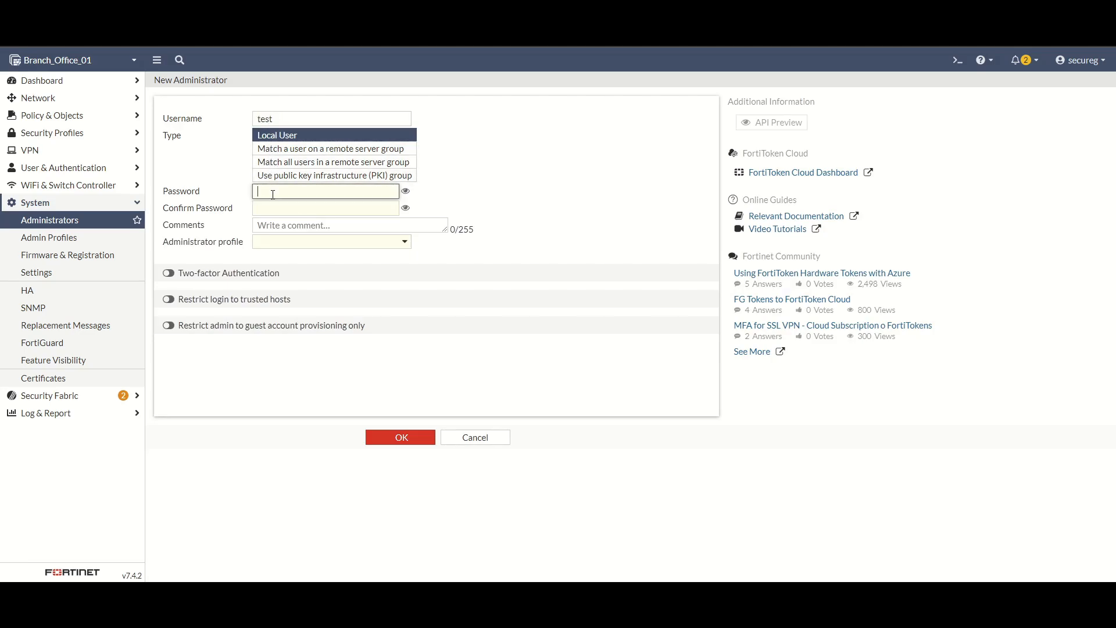
pyautogui.write('•••••••••••')
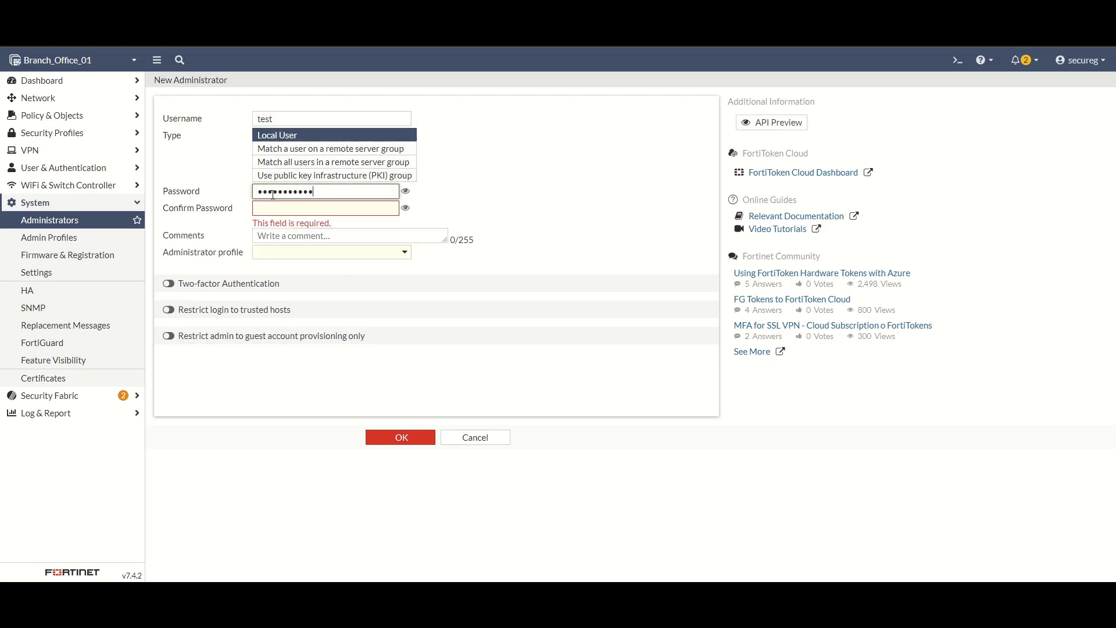
pyautogui.click(274, 208)
pyautogui.write('•••••••••••')
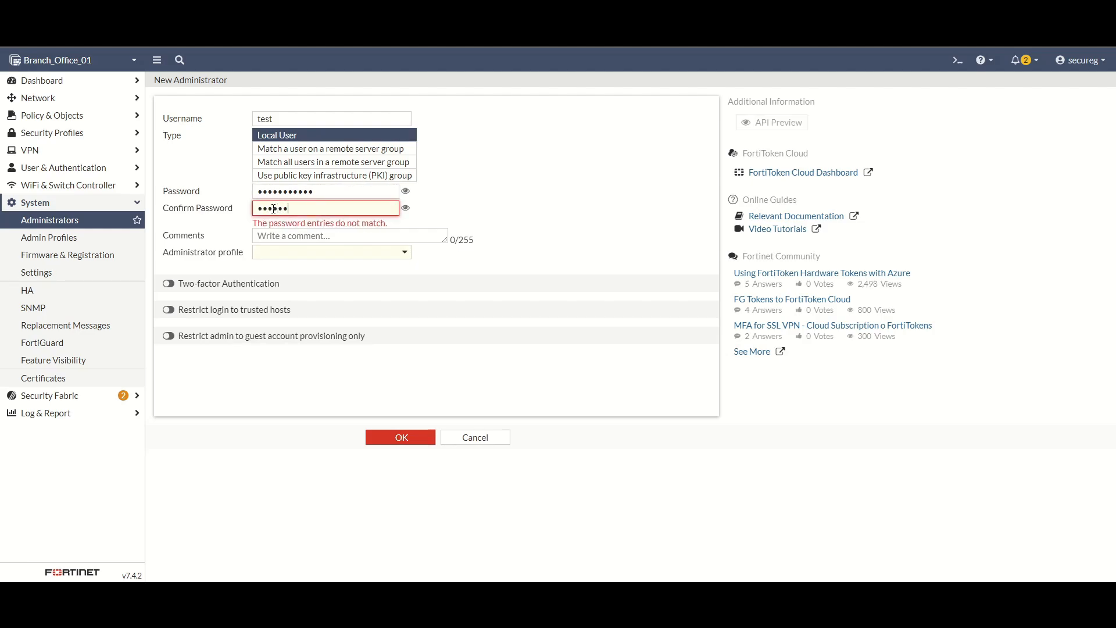
pyautogui.click(276, 243)
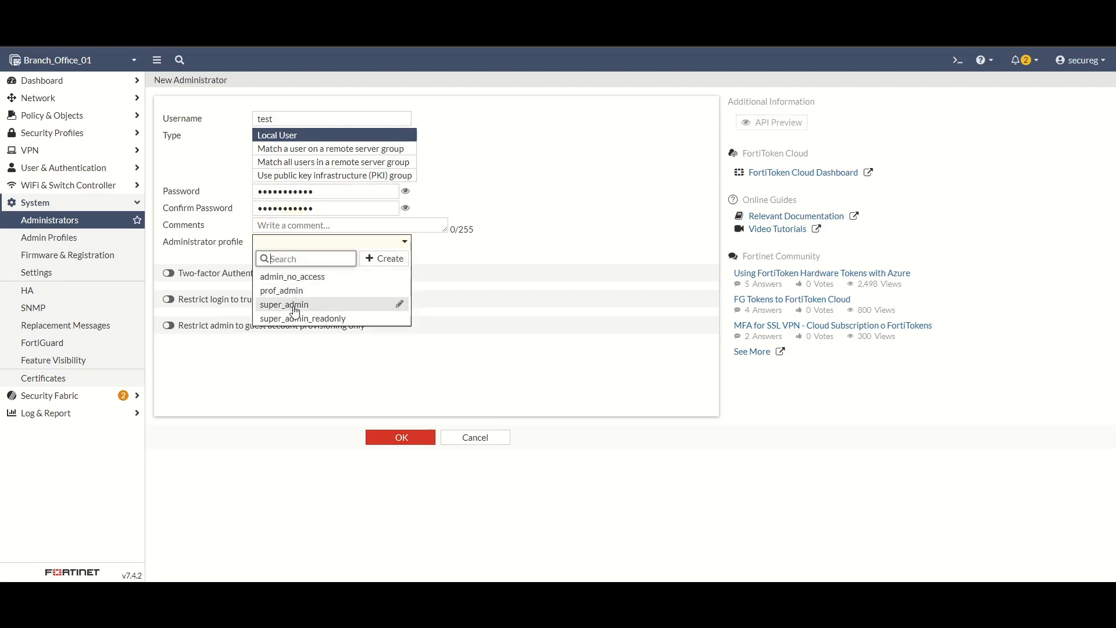
pyautogui.click(295, 300)
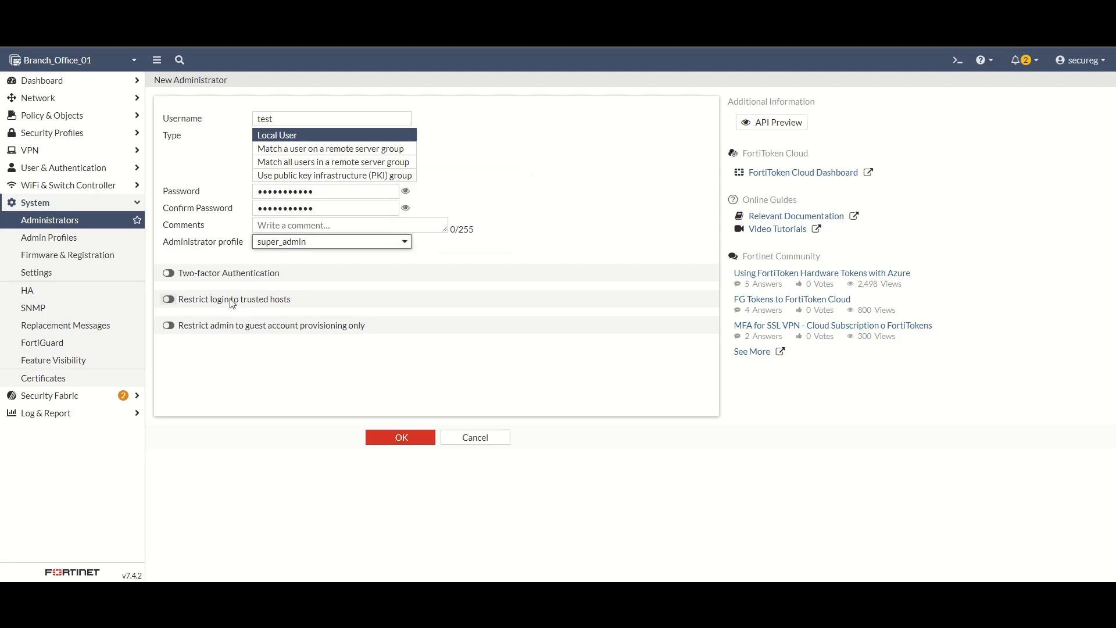
# Step: Try FortiToken two-factor, leave it disabled without a token, and save the test administrator
pyautogui.click(183, 277)
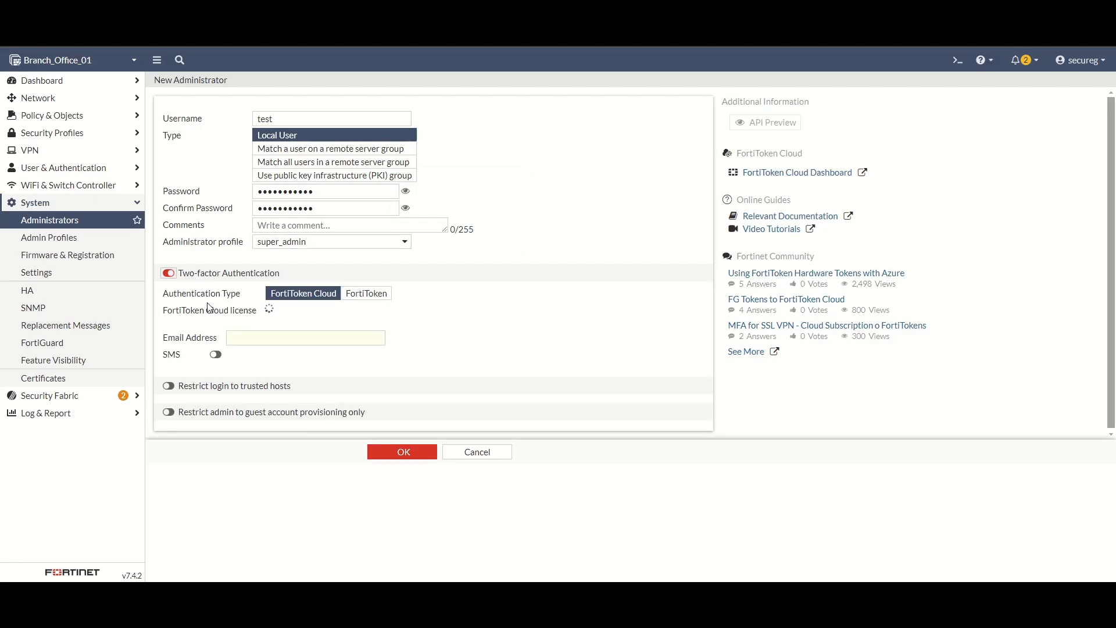
pyautogui.click(365, 294)
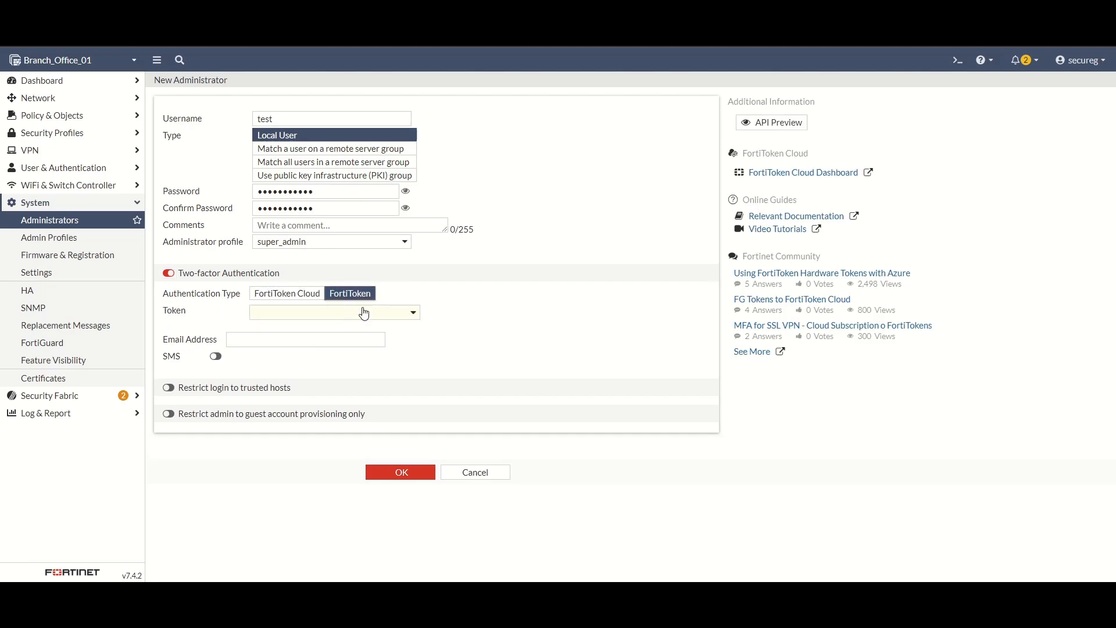
pyautogui.click(359, 313)
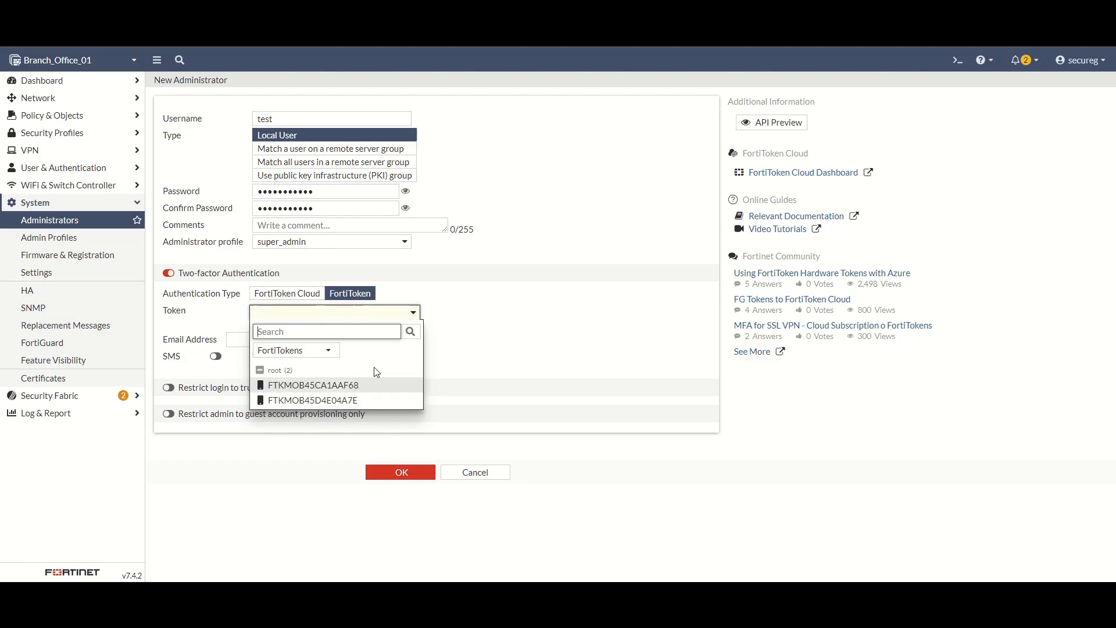
pyautogui.click(384, 337)
pyautogui.click(412, 308)
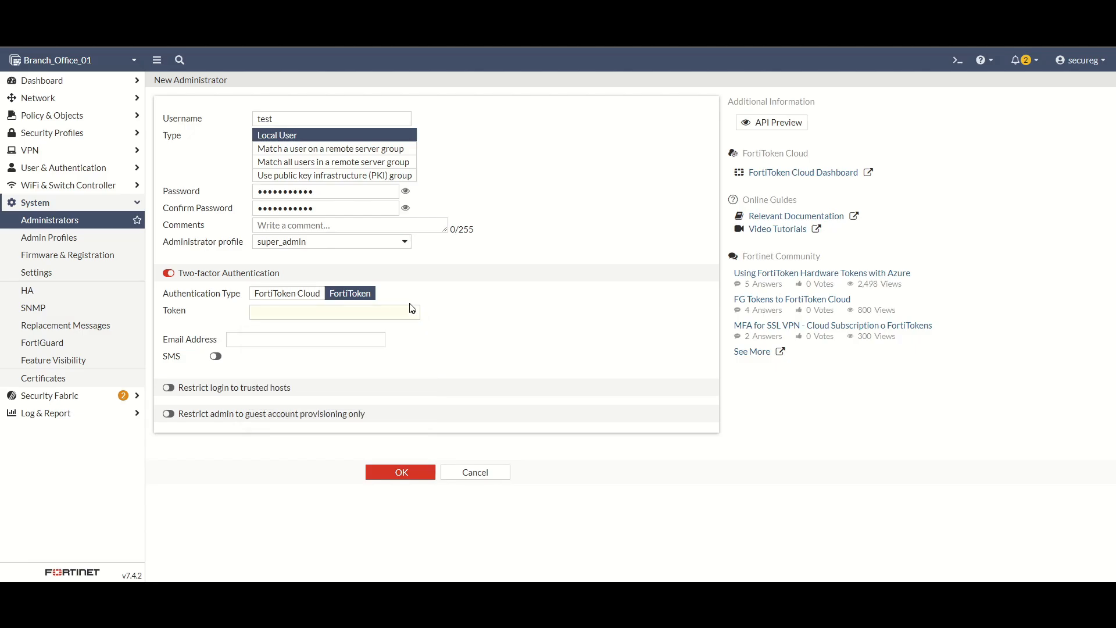
pyautogui.click(170, 275)
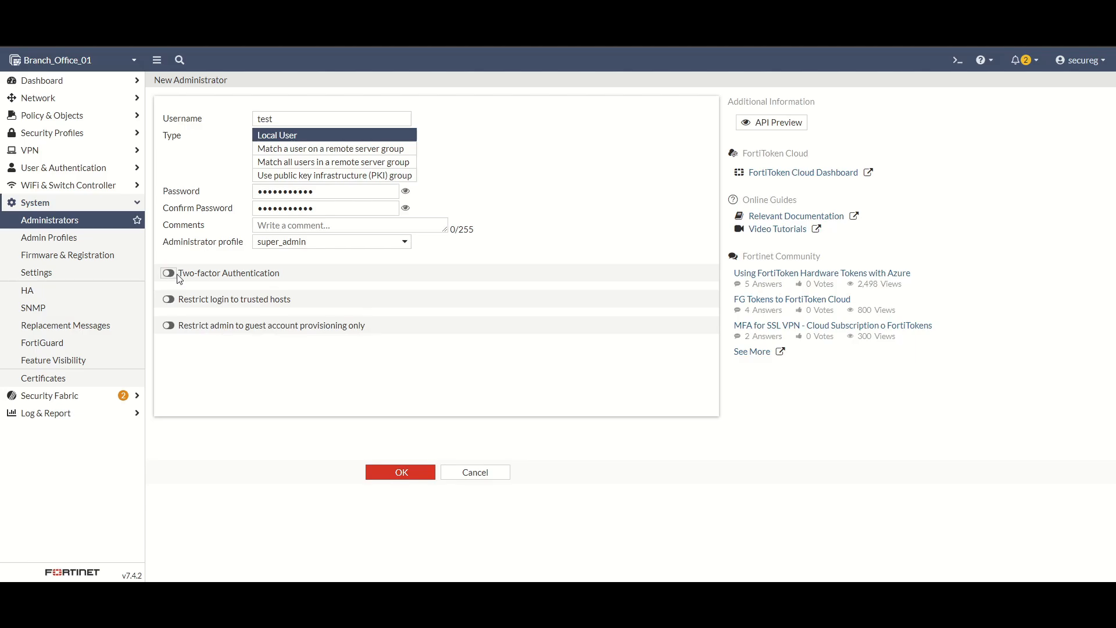
pyautogui.click(388, 476)
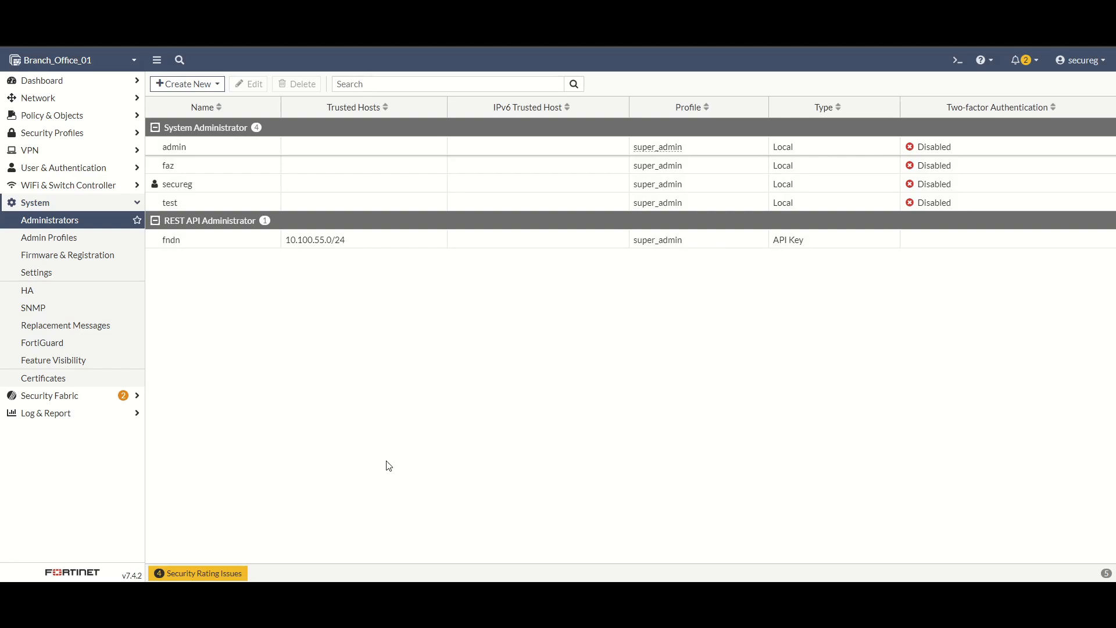
# Step: In the CLI console, enter config system admin and show the administrator settings
pyautogui.click(957, 61)
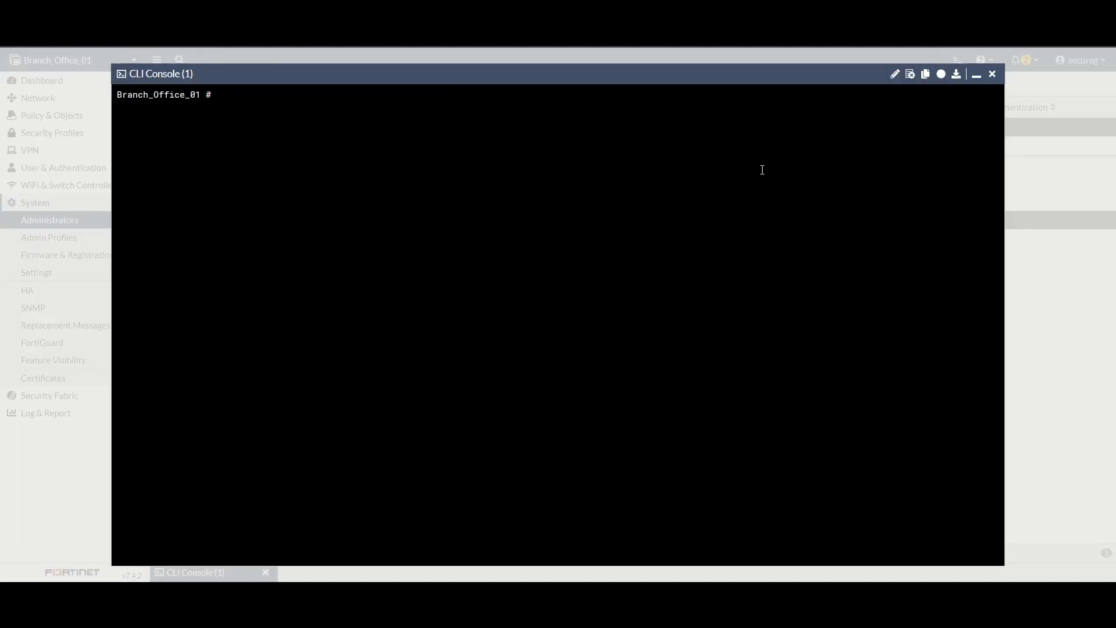
pyautogui.write('config s')
pyautogui.write('ystem admi')
pyautogui.write('n')
pyautogui.press('Return')
pyautogui.write('show')
pyautogui.press('Return')
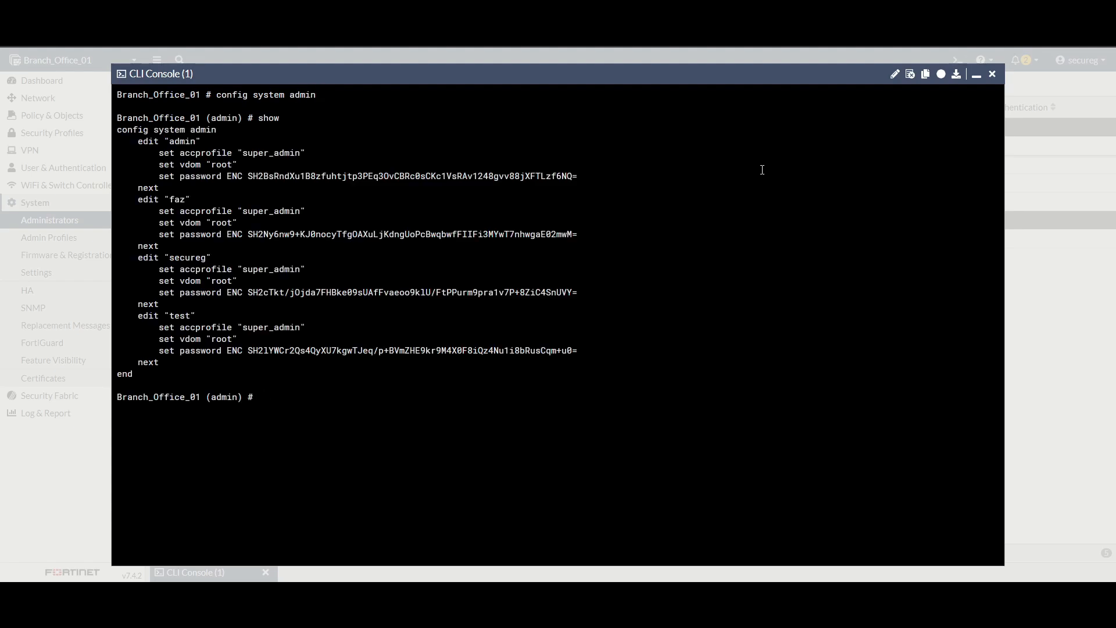
# Step: Edit the test account and list its available two-factor methods with set two-factor ?
pyautogui.write('edit test')
pyautogui.press('Return')
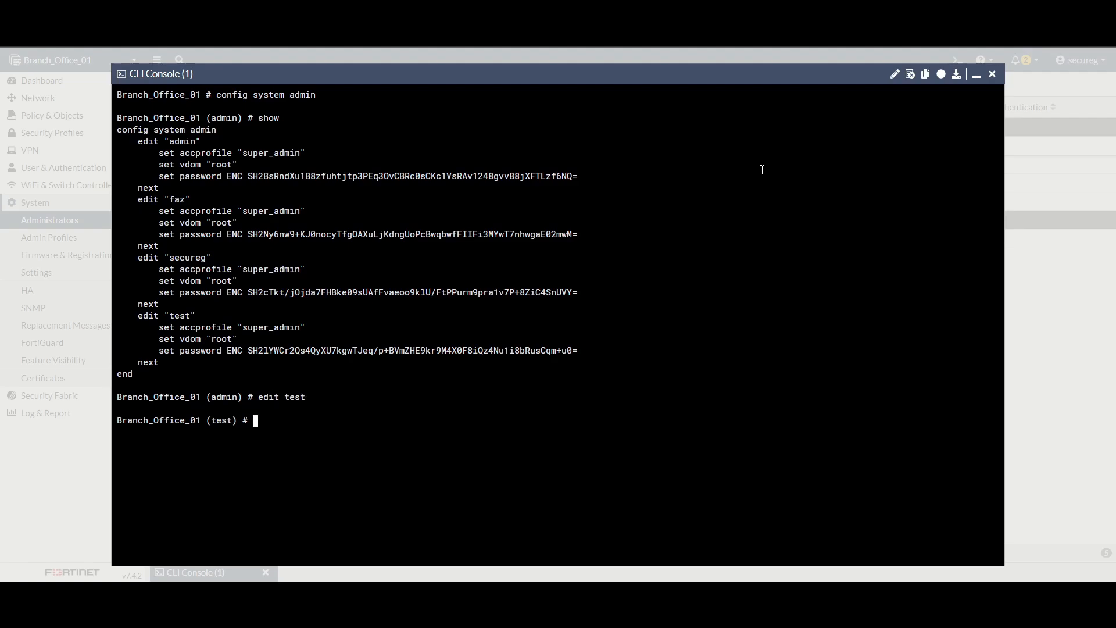
pyautogui.write('set two')
pyautogui.press('Tab')
pyautogui.press('?')
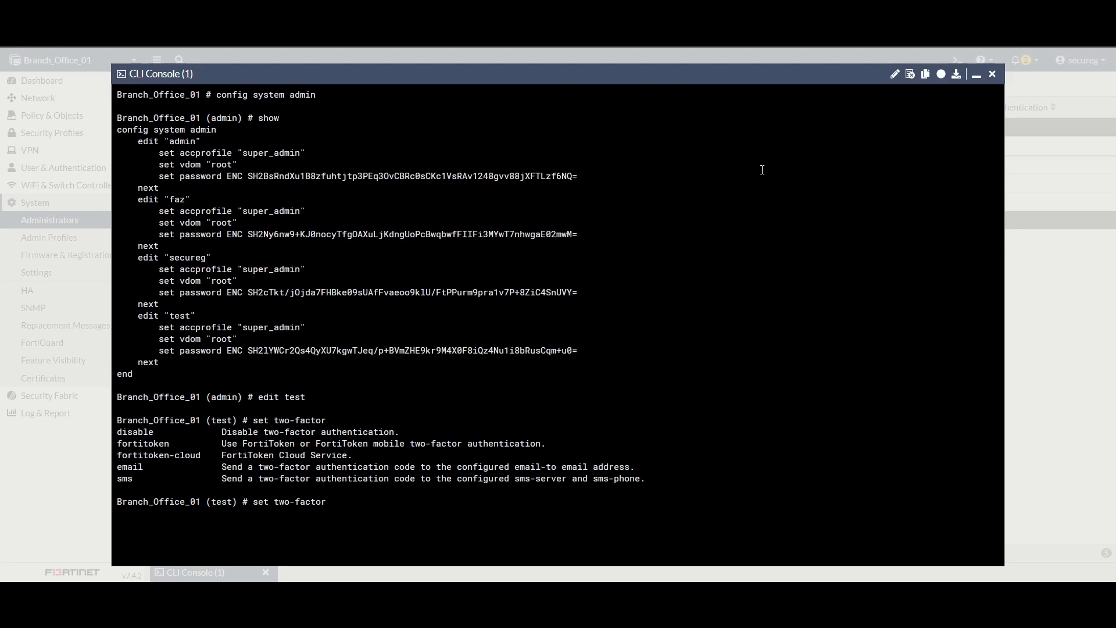
# Step: Set the test account's two-factor method to email with a recipient e-mail address
pyautogui.doubleClick(130, 466)
pyautogui.moveTo(118, 479); pyautogui.dragTo(132, 482)
pyautogui.click(343, 512)
pyautogui.write('email')
pyautogui.press('Return')
pyautogui.write('set email-to')
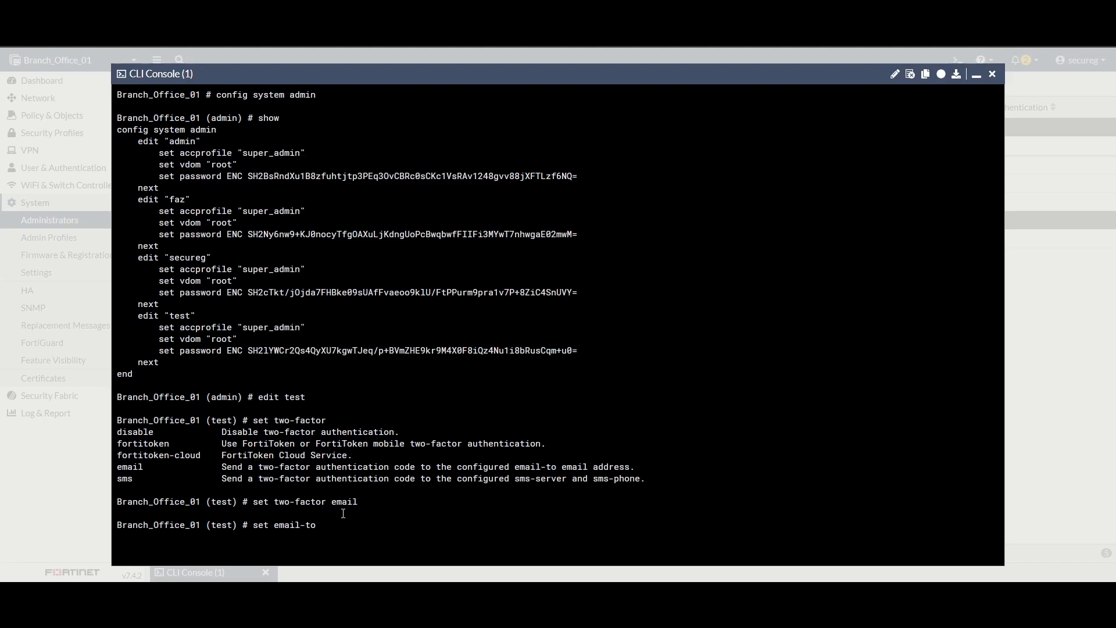
pyautogui.press('?')
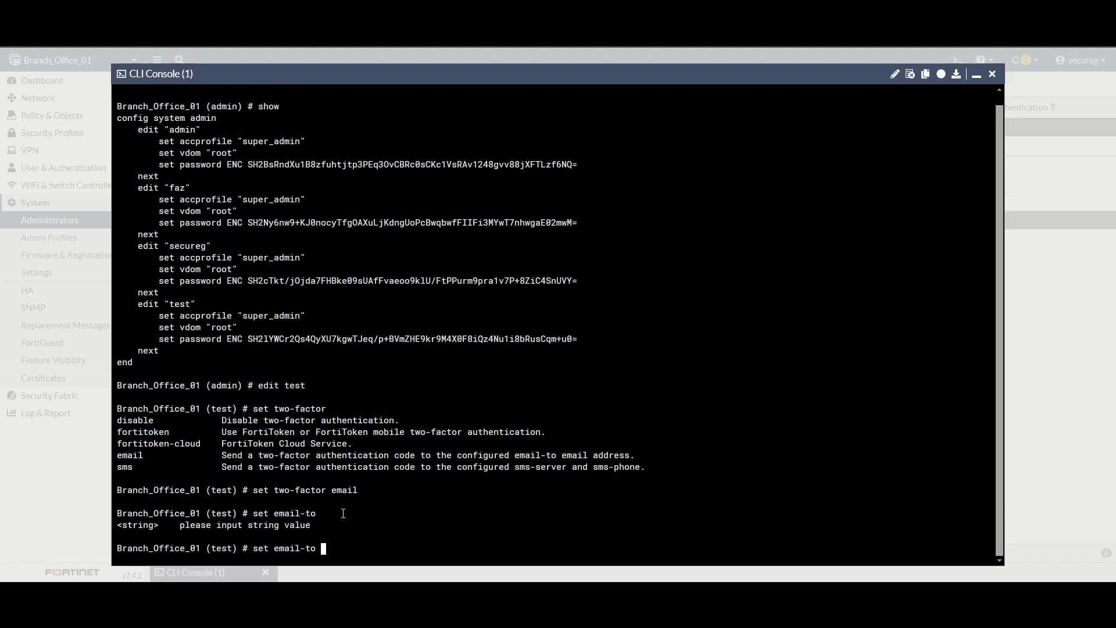
pyautogui.press('Return')
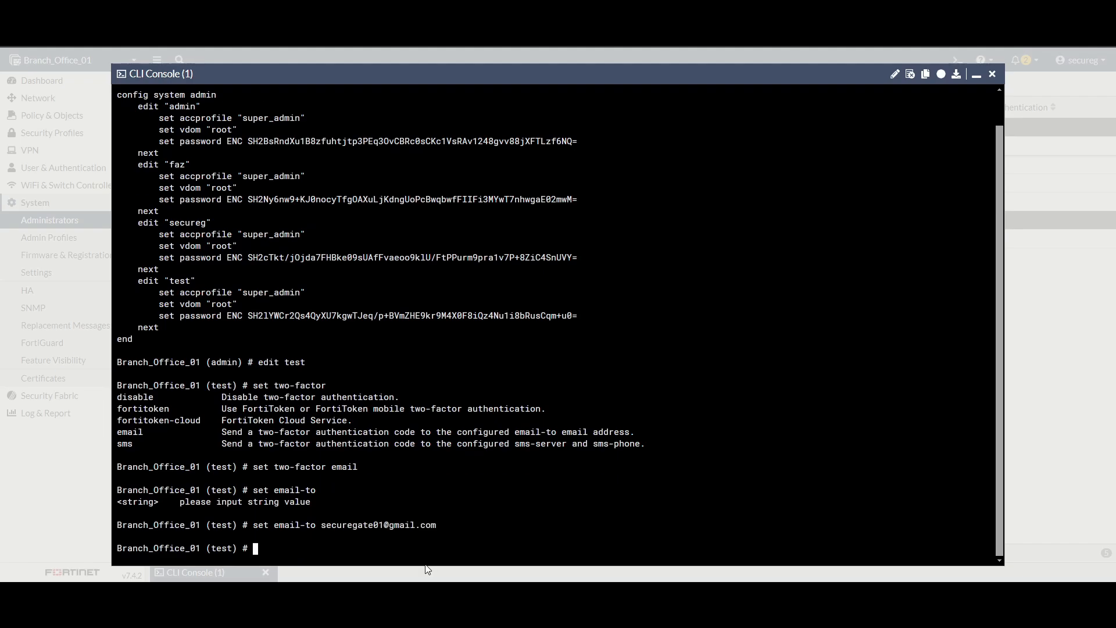
pyautogui.write('next')
pyautogui.press('Return')
# Step: Review the show output confirming email two-factor for test, then commit with end
pyautogui.write('end')
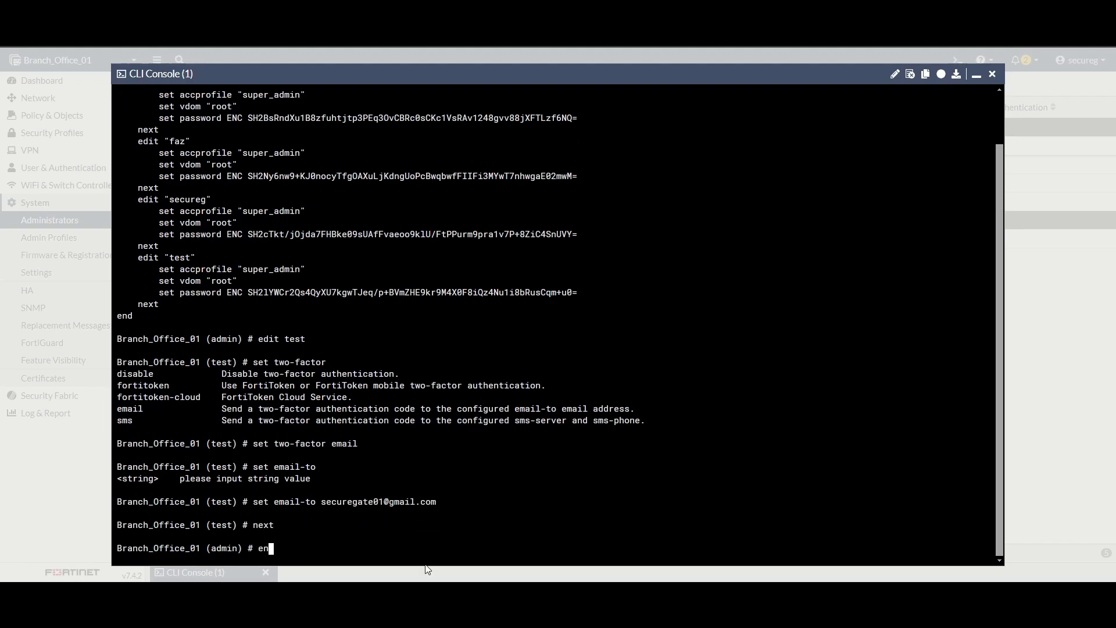
pyautogui.press('BackSpace')
pyautogui.press('BackSpace')
pyautogui.press('BackSpace')
pyautogui.write('show')
pyautogui.press('Return')
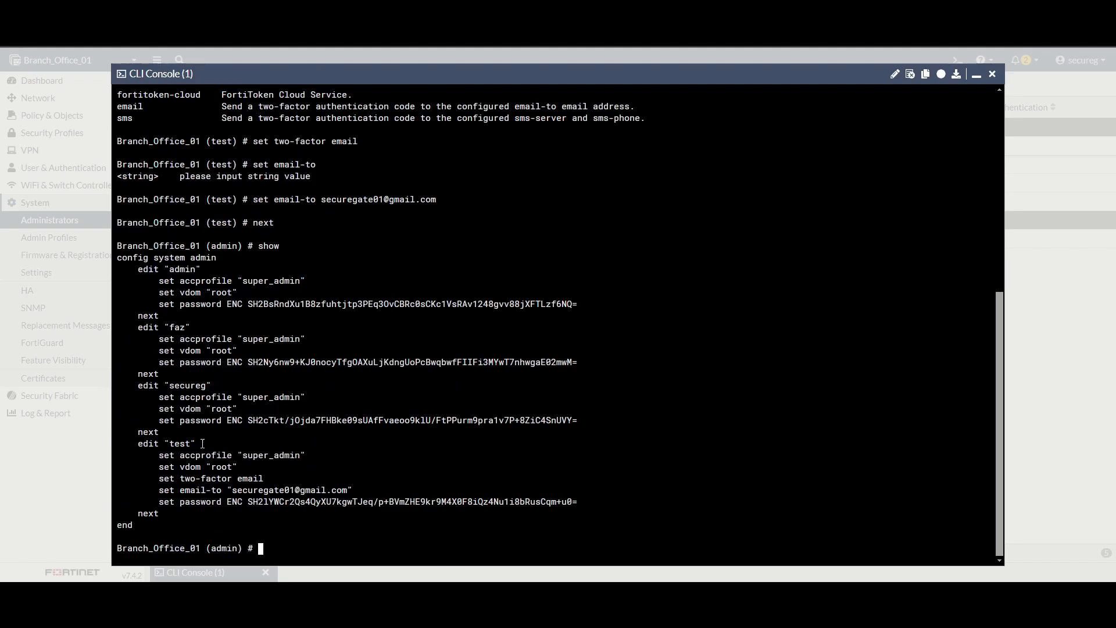
pyautogui.moveTo(142, 445); pyautogui.dragTo(258, 490)
pyautogui.click(189, 504)
pyautogui.moveTo(180, 479); pyautogui.dragTo(263, 479)
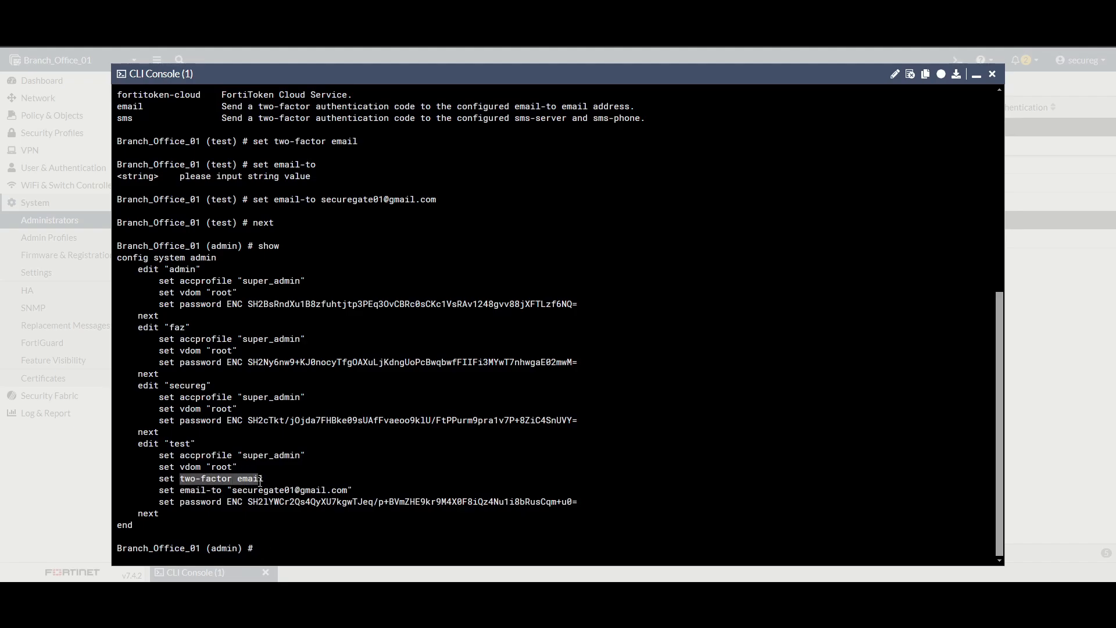
pyautogui.click(263, 479)
pyautogui.write('end')
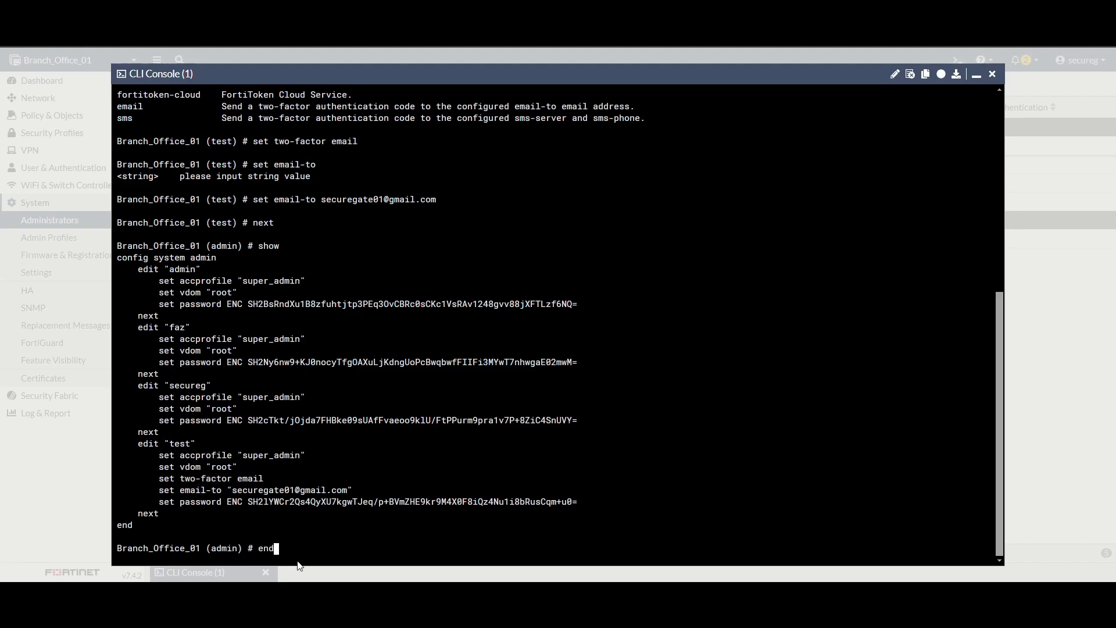
pyautogui.press('Return')
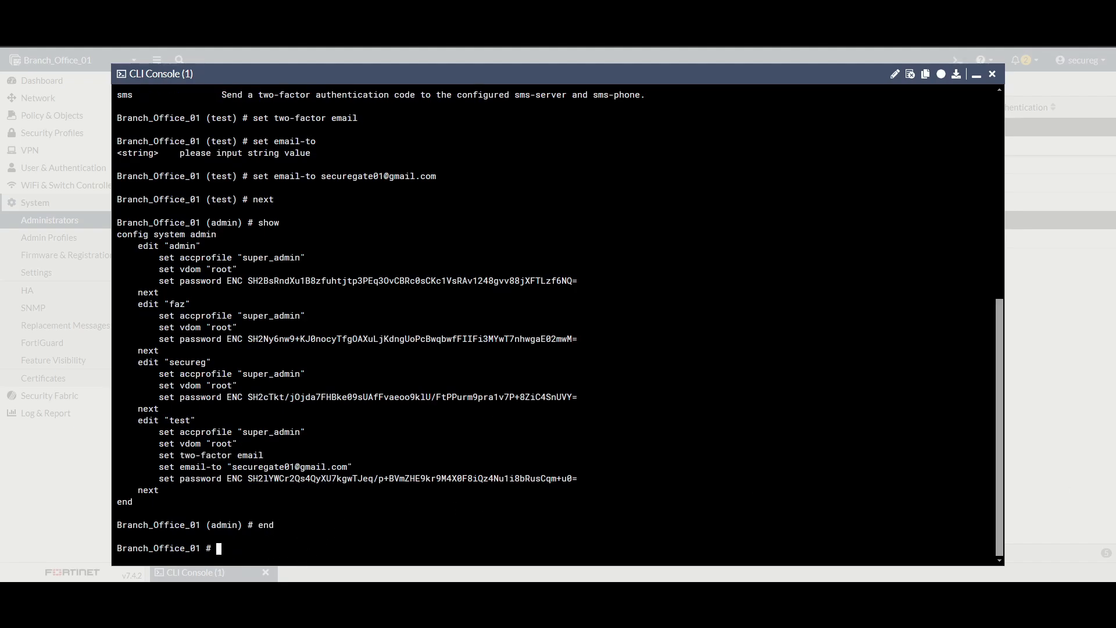
# Step: Close the CLI console and log out of the FortiGate
pyautogui.click(992, 74)
pyautogui.click(1080, 60)
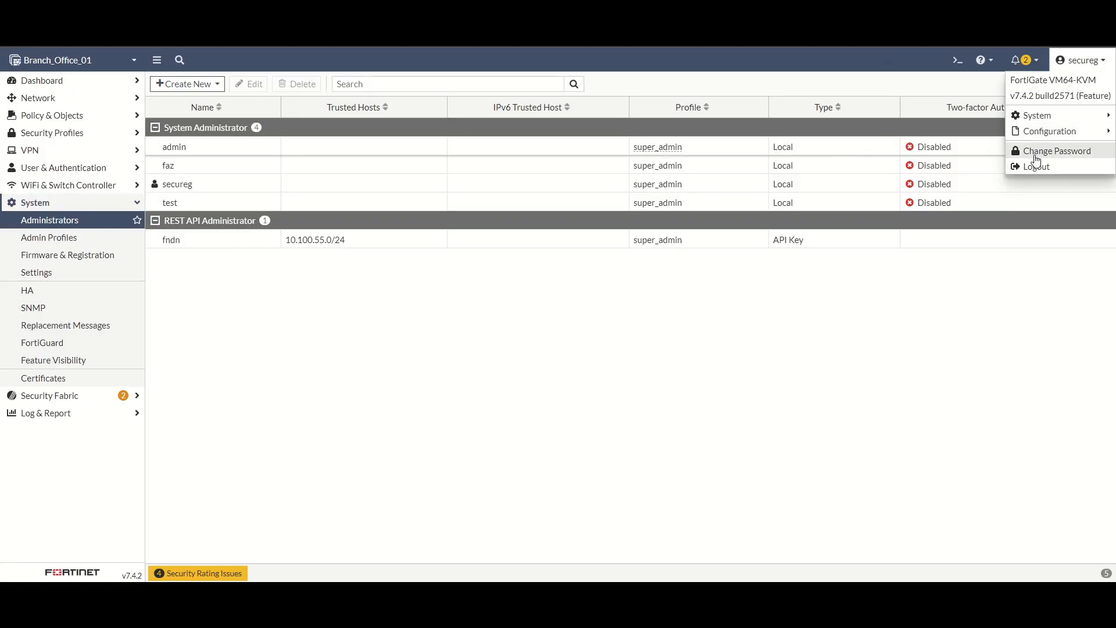
pyautogui.click(1041, 167)
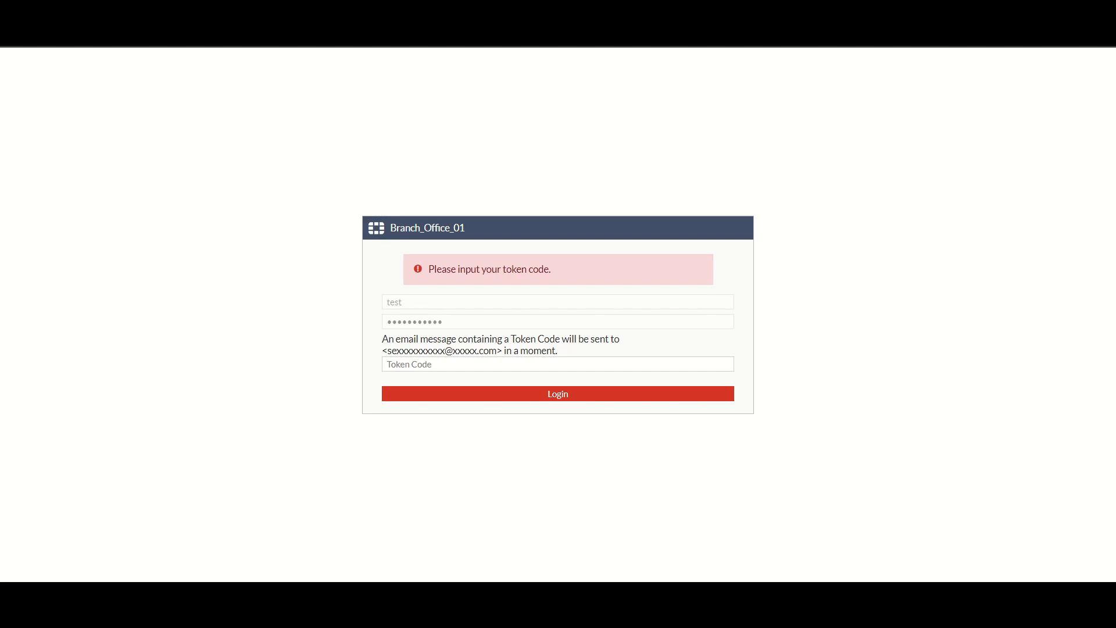
# Step: Paste the emailed token code into the test login and submit it
pyautogui.click(533, 365)
pyautogui.click(532, 367)
pyautogui.hotkey('ctrl', 'v')
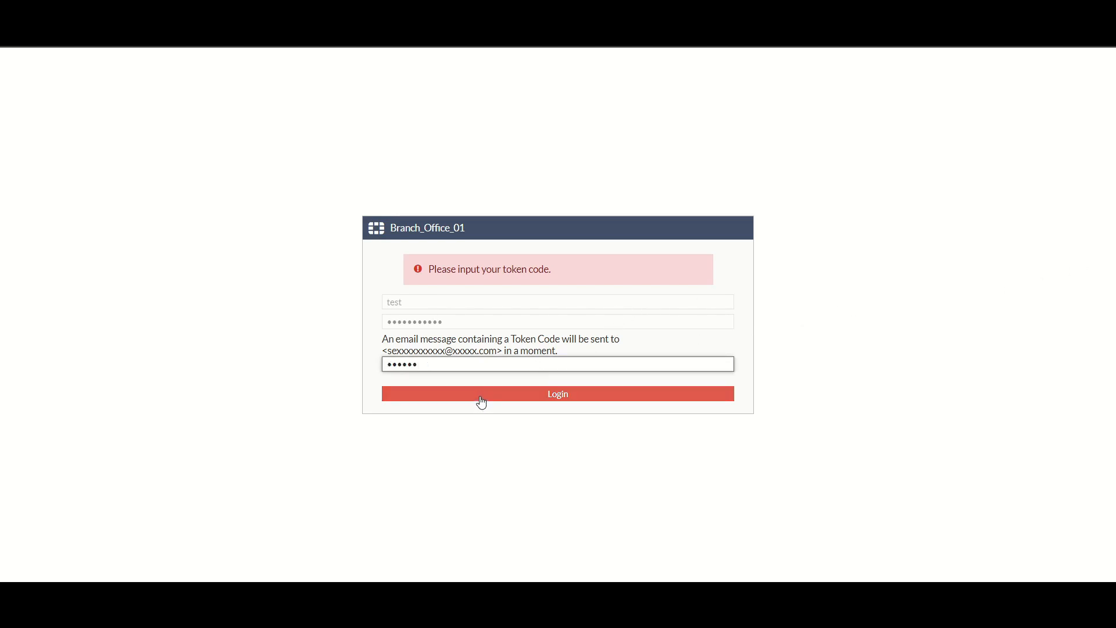
pyautogui.click(481, 401)
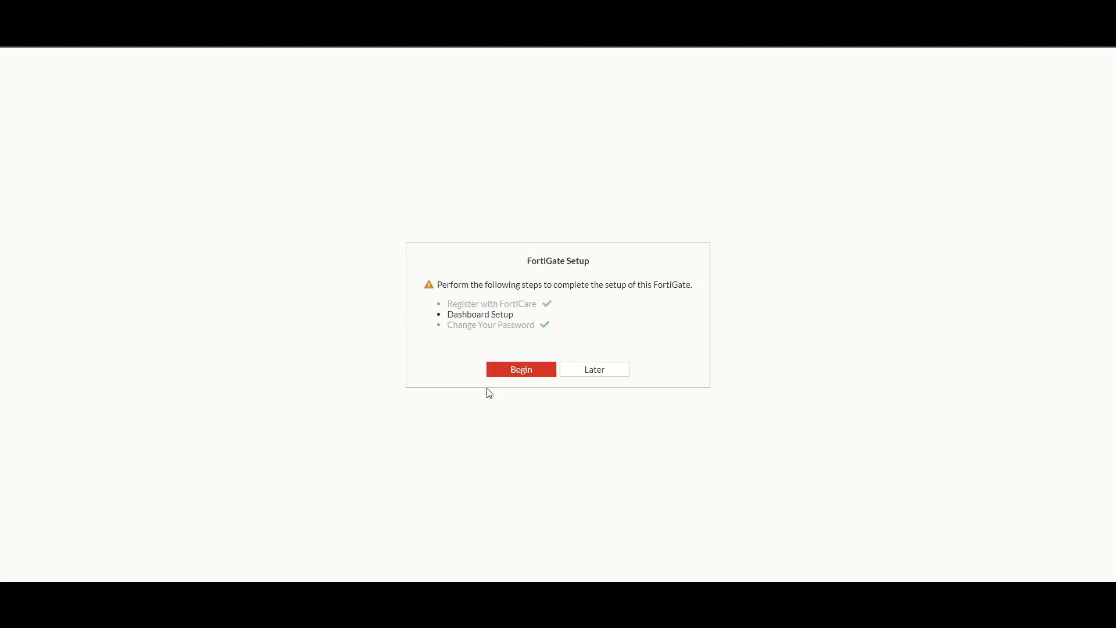
# Step: Postpone FortiGate setup with Later and close the FortiOS 7.4 popup with Don't show again
pyautogui.click(589, 372)
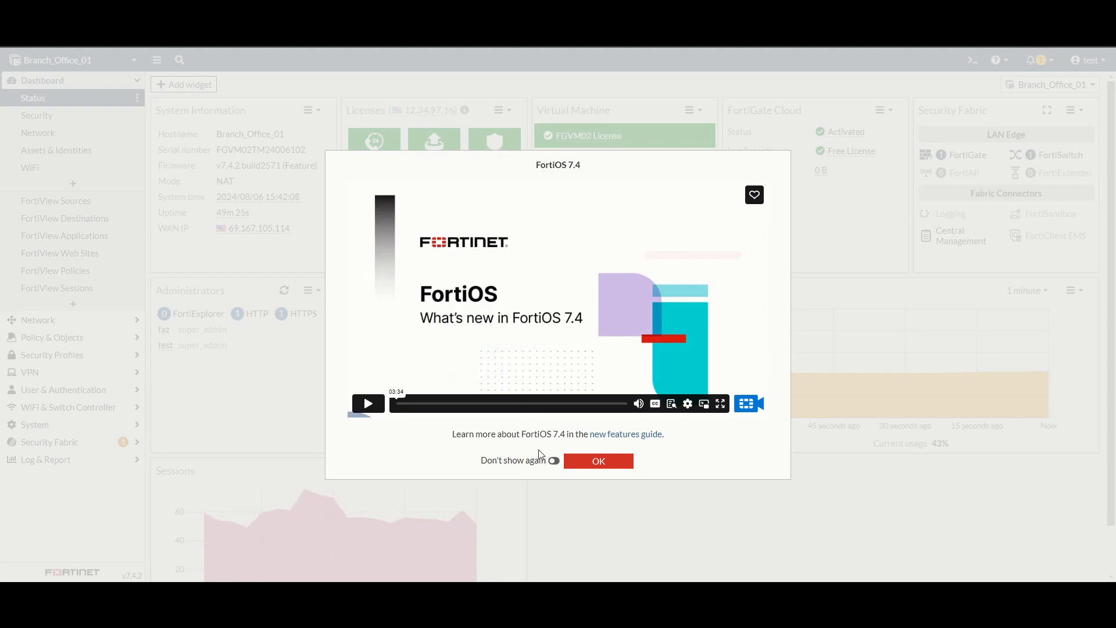
pyautogui.click(554, 460)
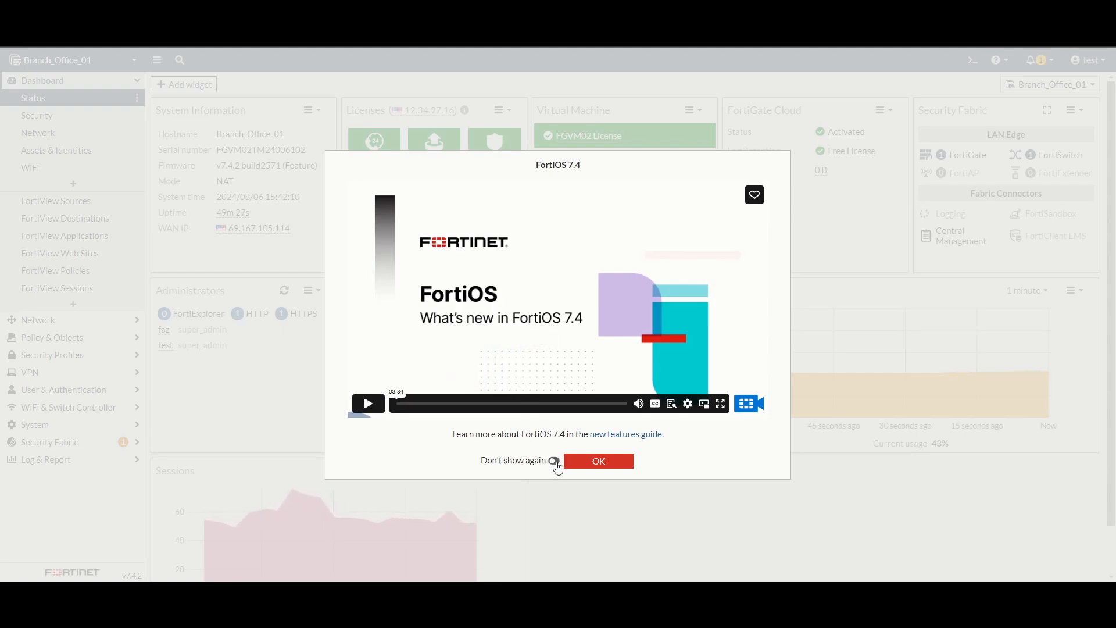
pyautogui.click(589, 464)
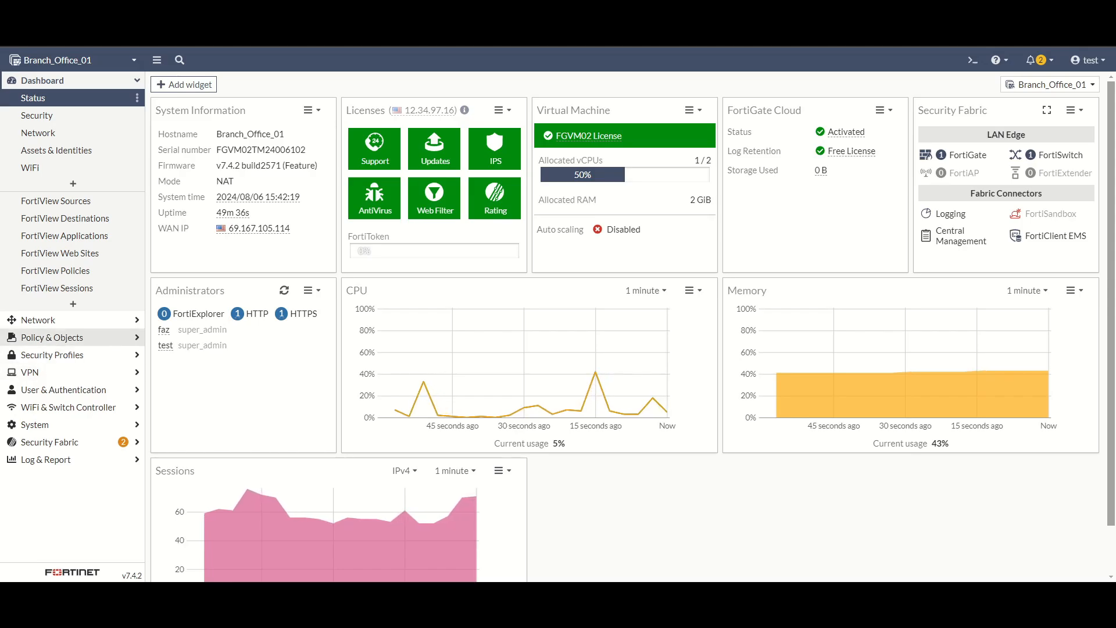
# Step: Go to System > Administrators and select the secureg row to view email two-factor for test
pyautogui.click(58, 424)
pyautogui.click(60, 222)
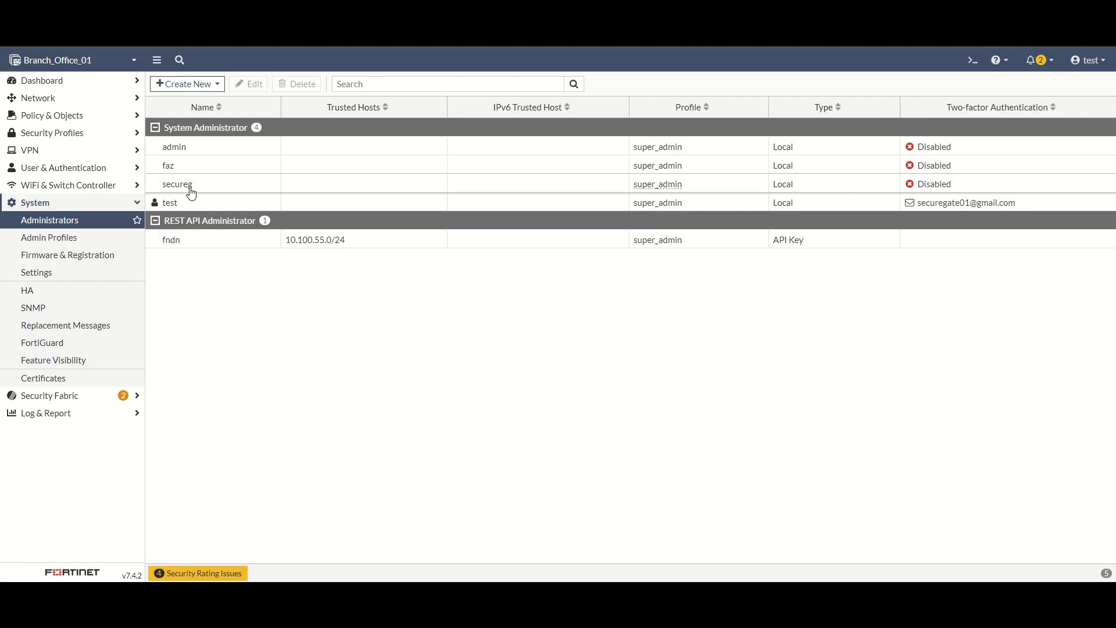
pyautogui.click(204, 190)
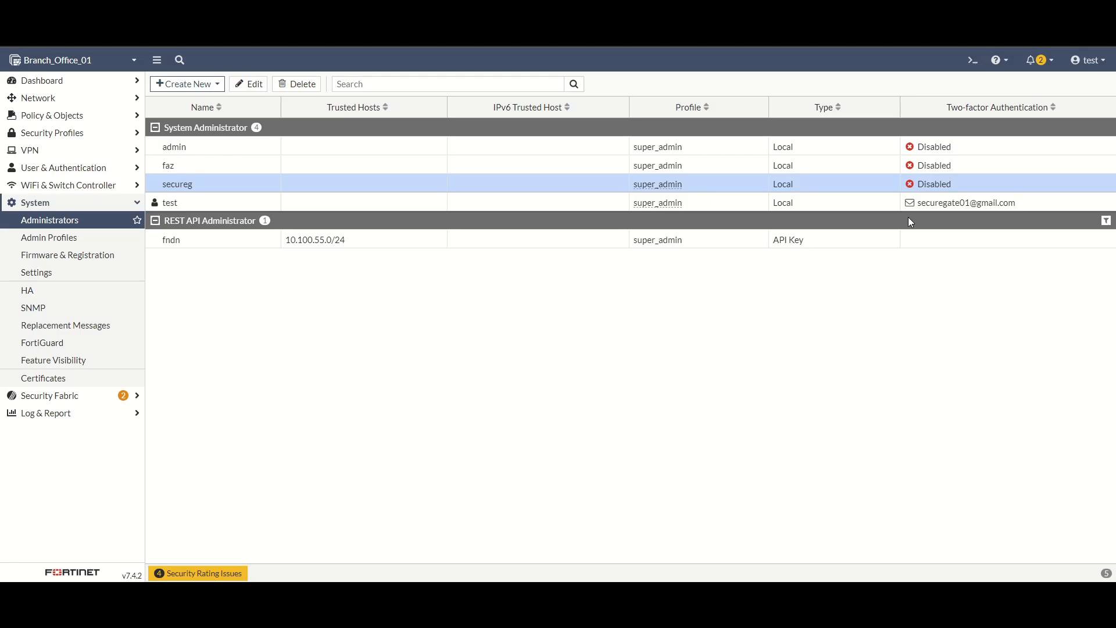
pyautogui.doubleClick(211, 192)
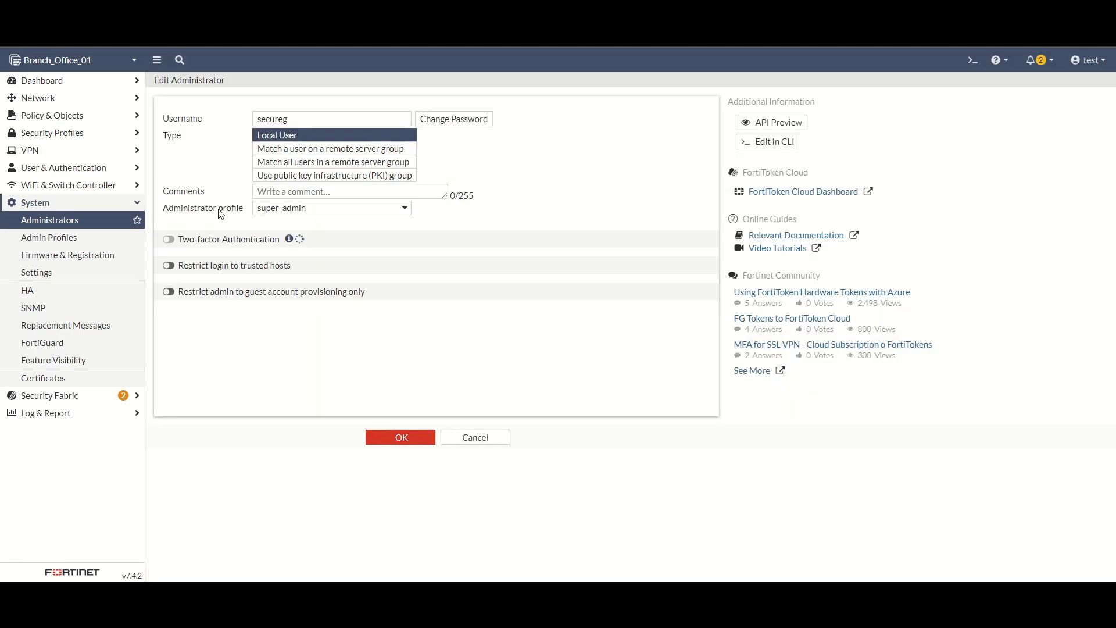
pyautogui.click(169, 266)
pyautogui.click(286, 287)
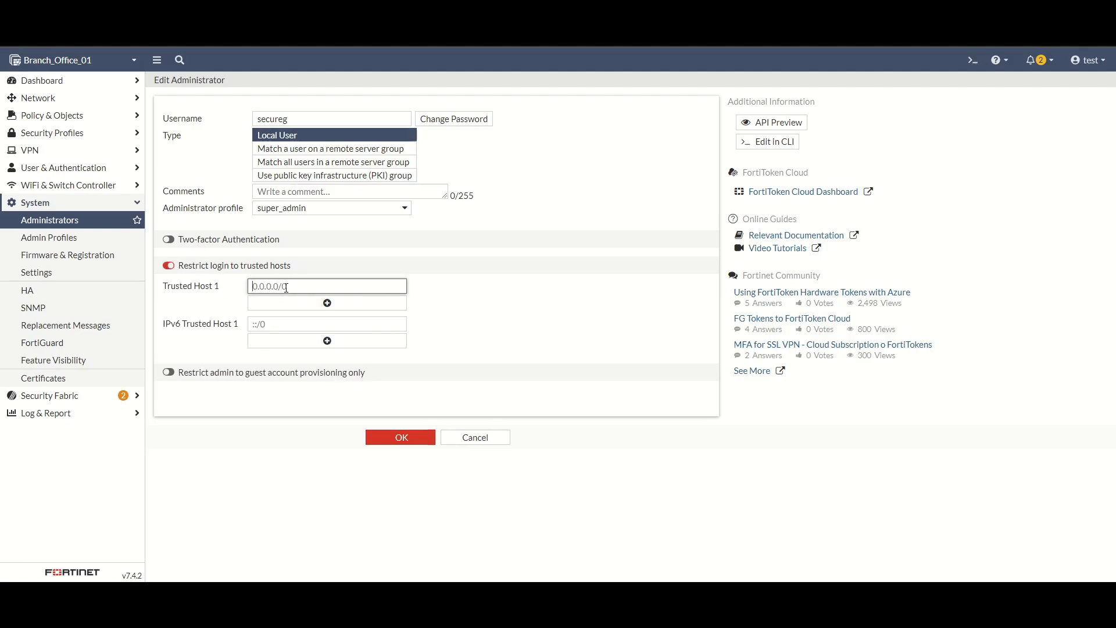
pyautogui.click(472, 439)
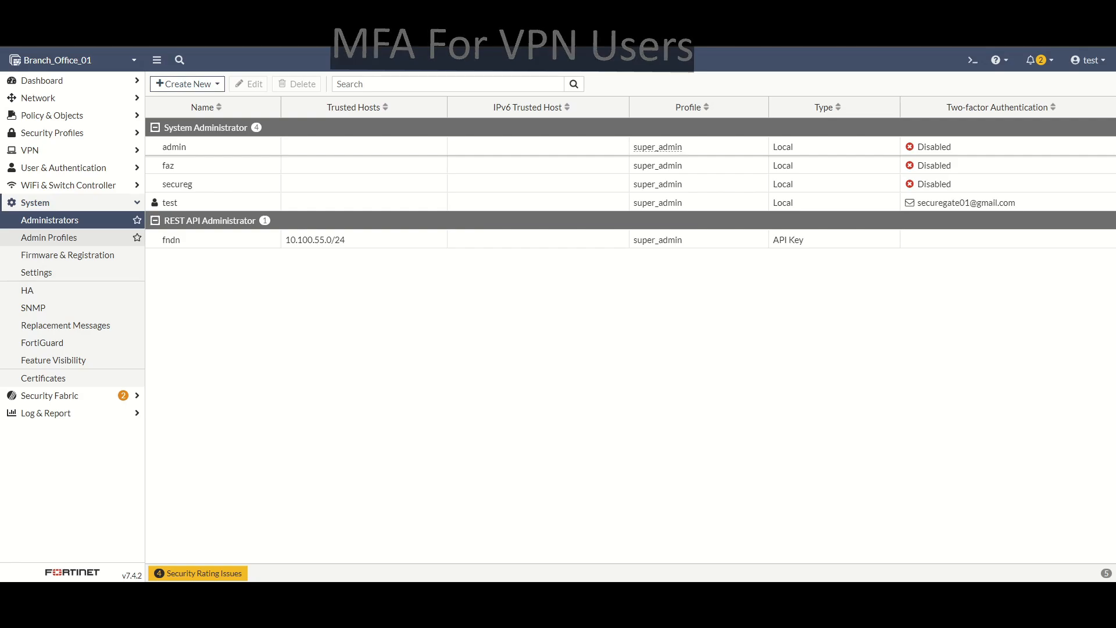
# Step: Open User & Authentication > User Definition and select testuser
pyautogui.click(29, 150)
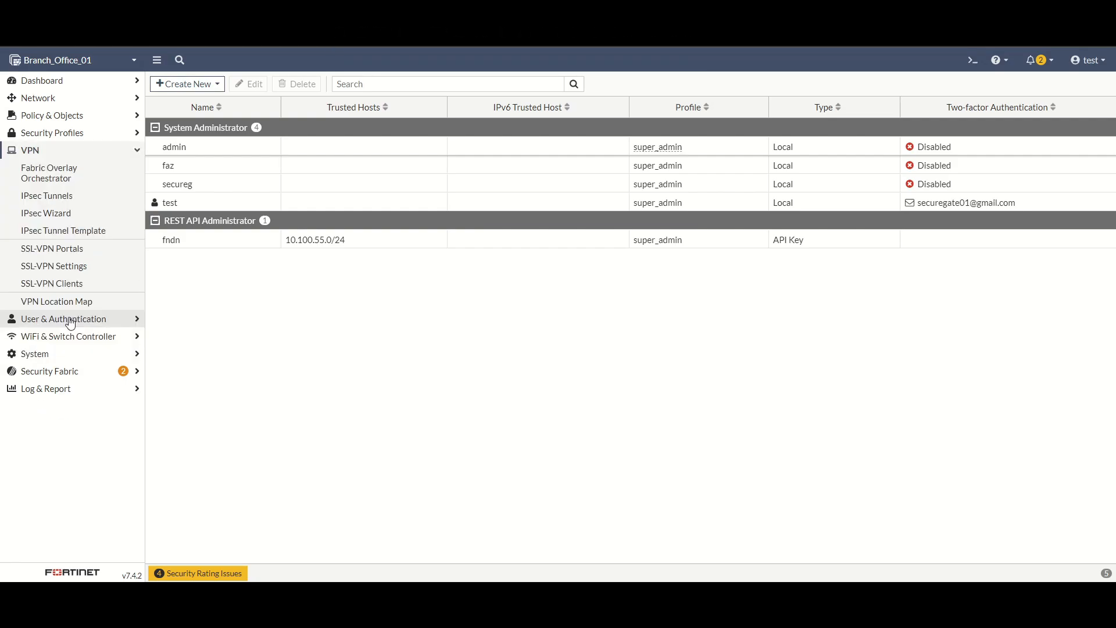
pyautogui.click(70, 321)
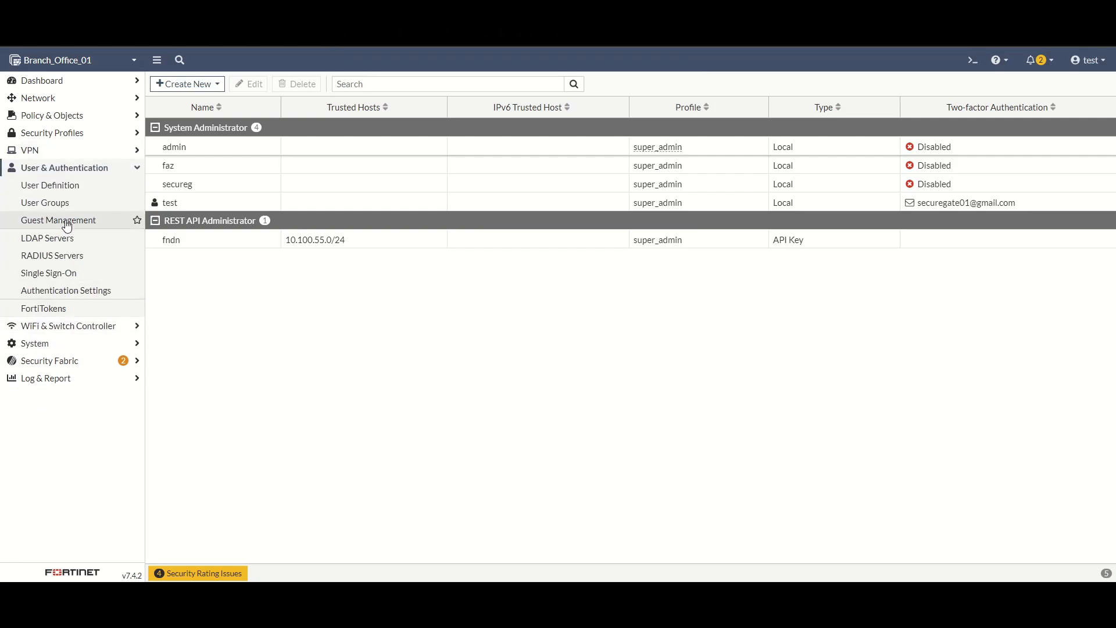
pyautogui.click(62, 192)
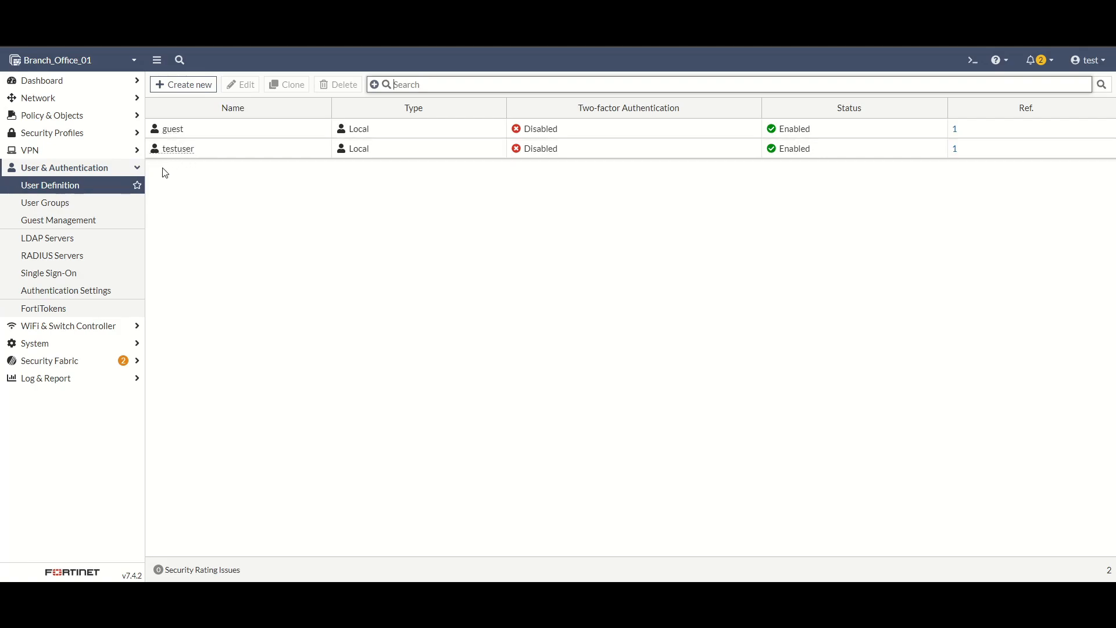
pyautogui.click(206, 150)
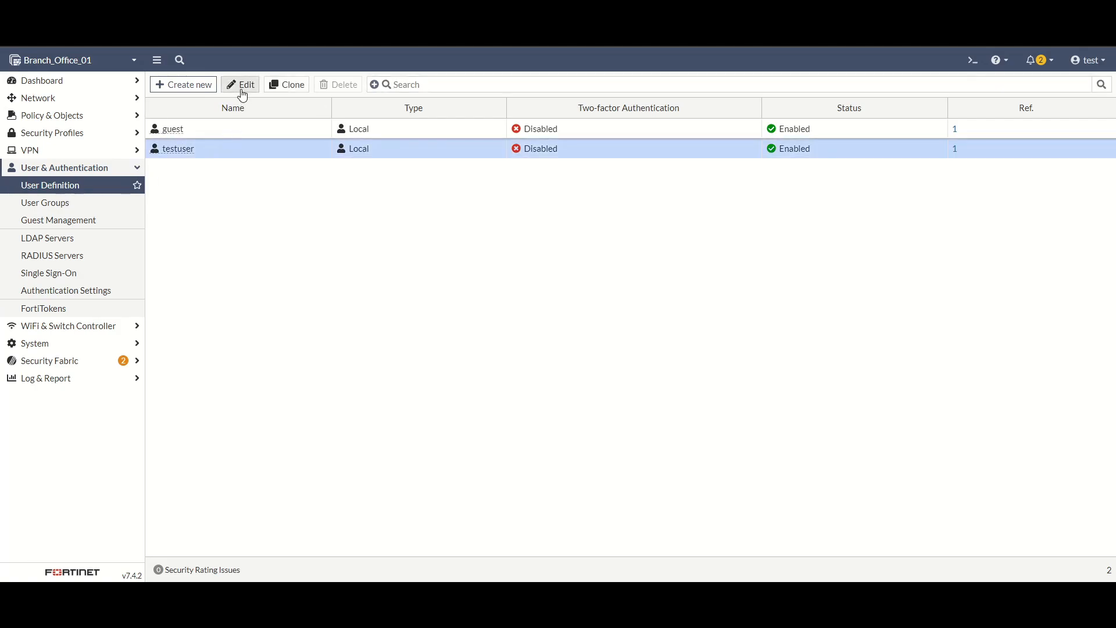
# Step: Try FortiToken two-factor for testuser without choosing a token, cancel unsaved, and open the CLI console
pyautogui.click(241, 90)
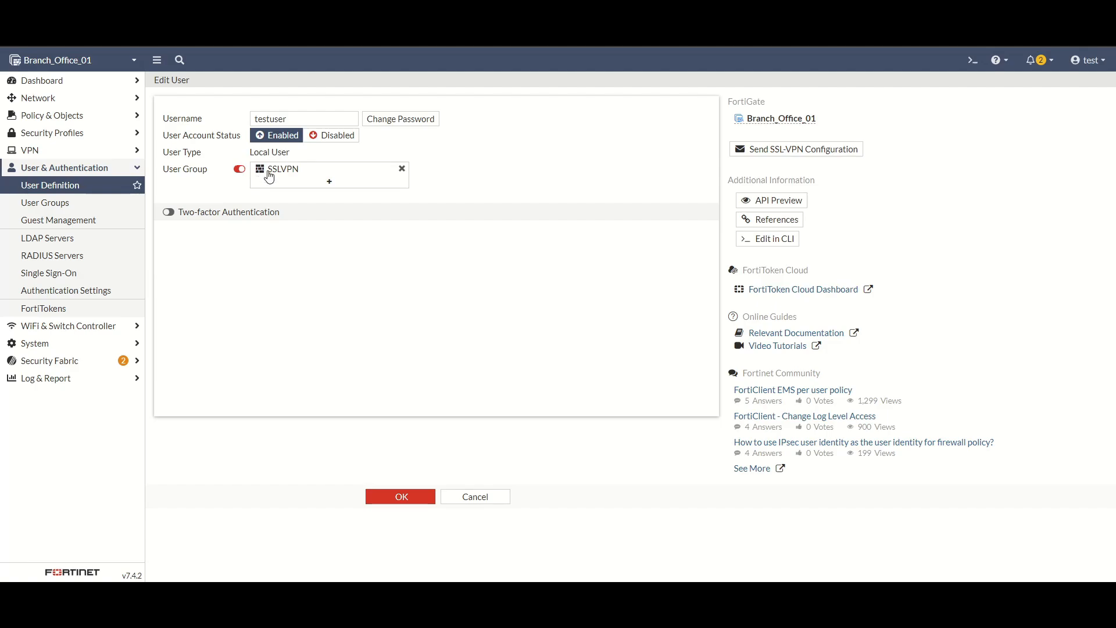
pyautogui.moveTo(279, 177)
pyautogui.click(173, 212)
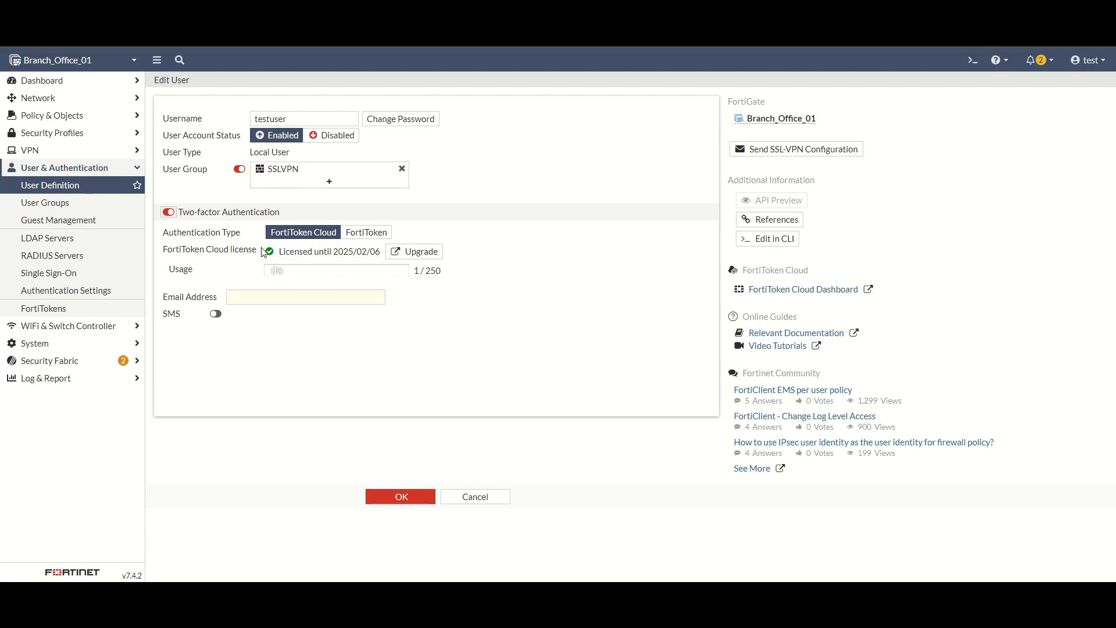
pyautogui.click(366, 232)
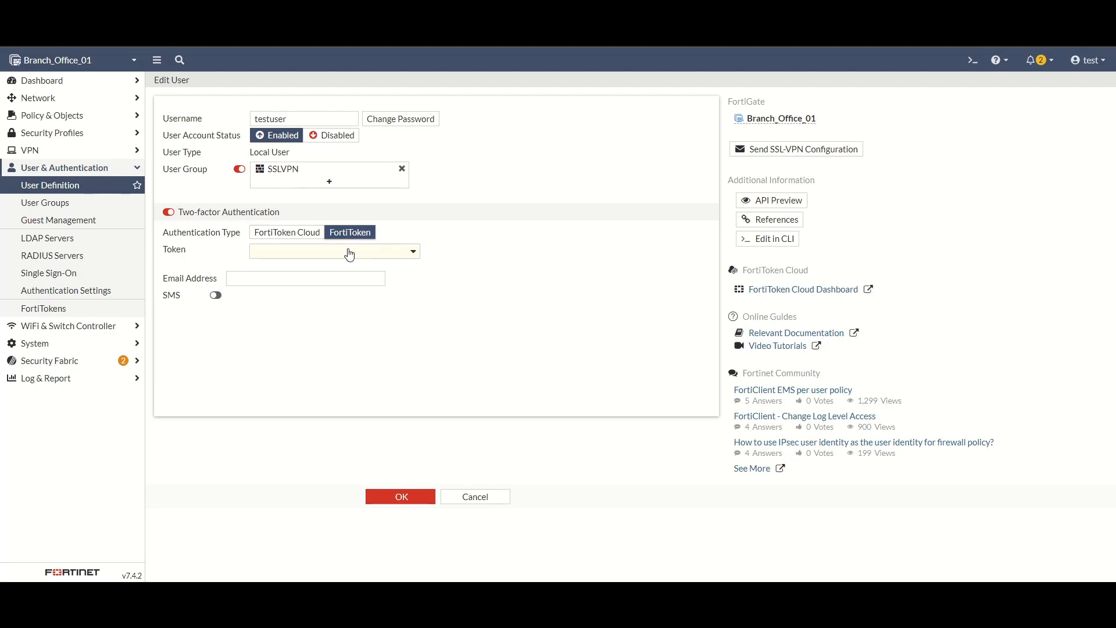
pyautogui.click(349, 251)
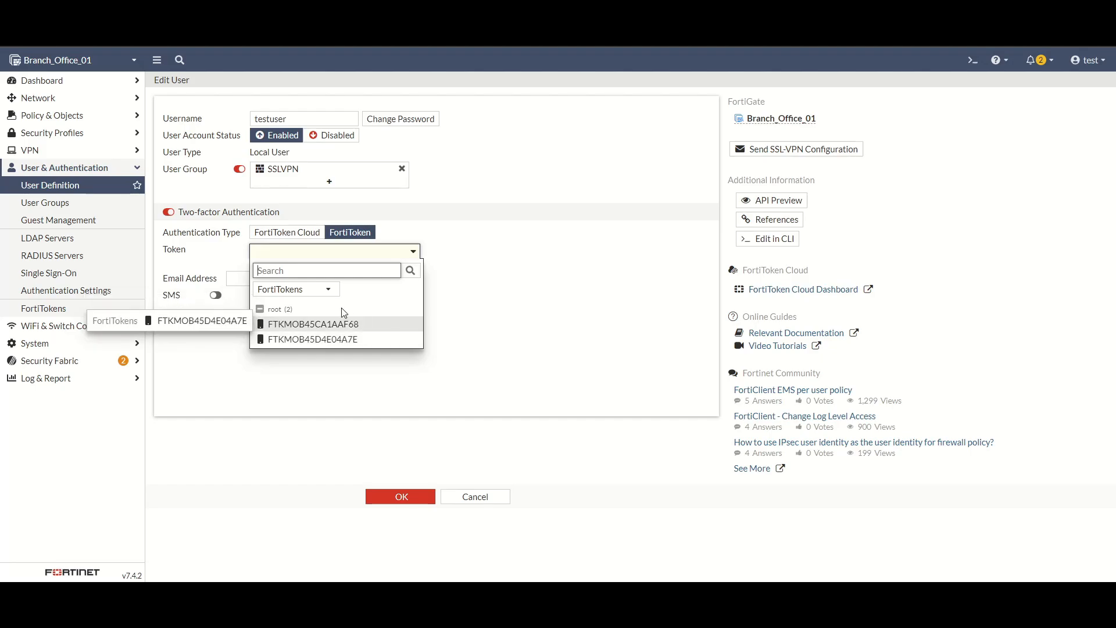
pyautogui.click(324, 289)
pyautogui.click(370, 306)
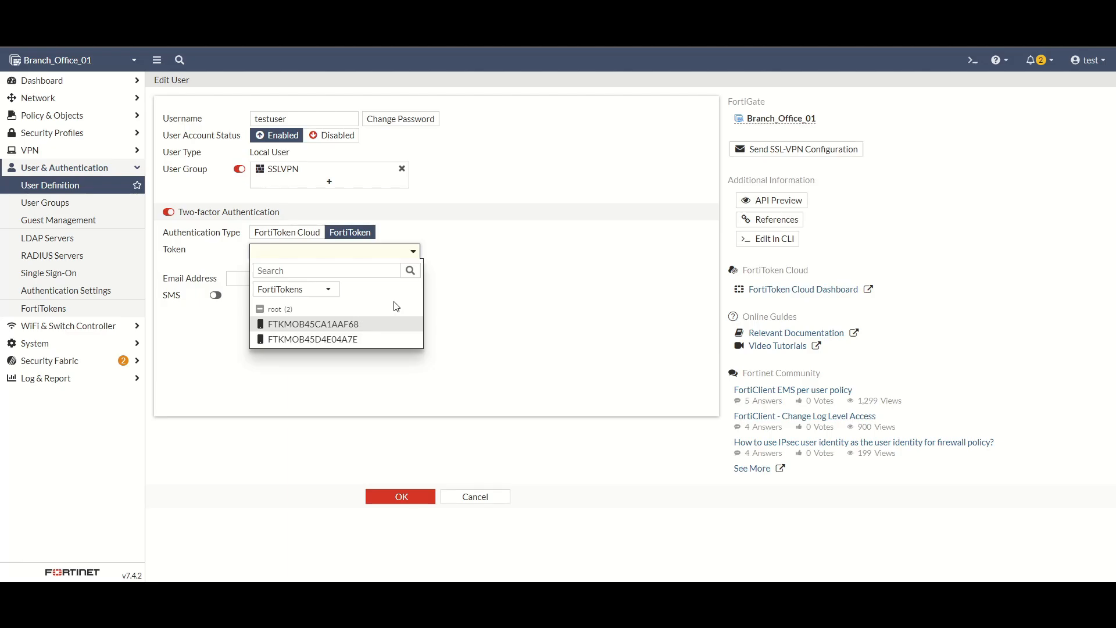
pyautogui.click(477, 244)
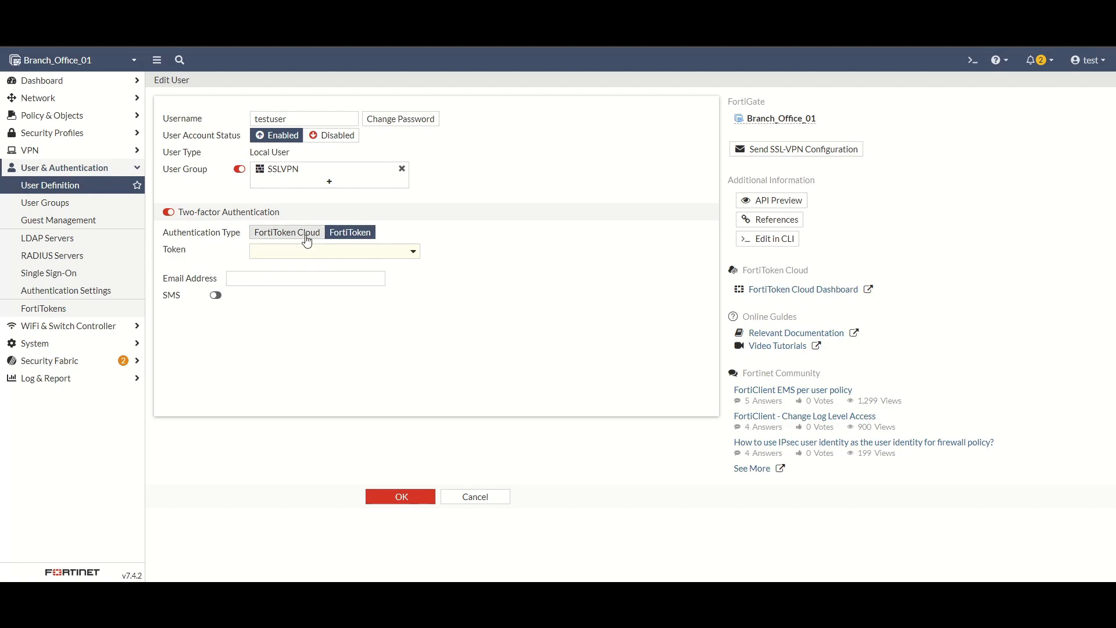
pyautogui.click(476, 498)
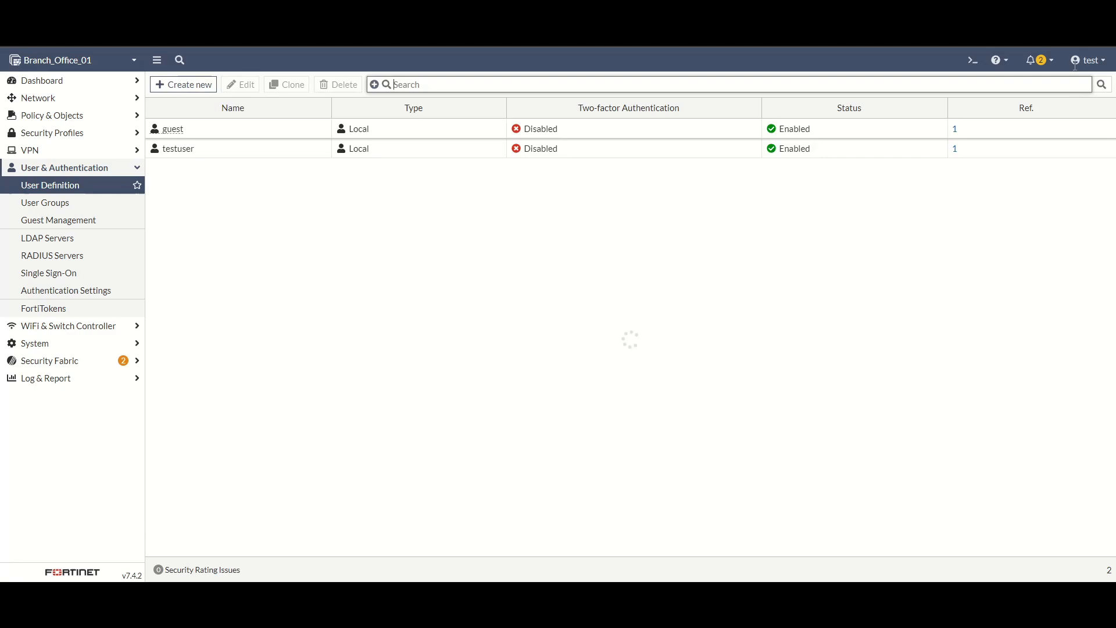
pyautogui.click(973, 59)
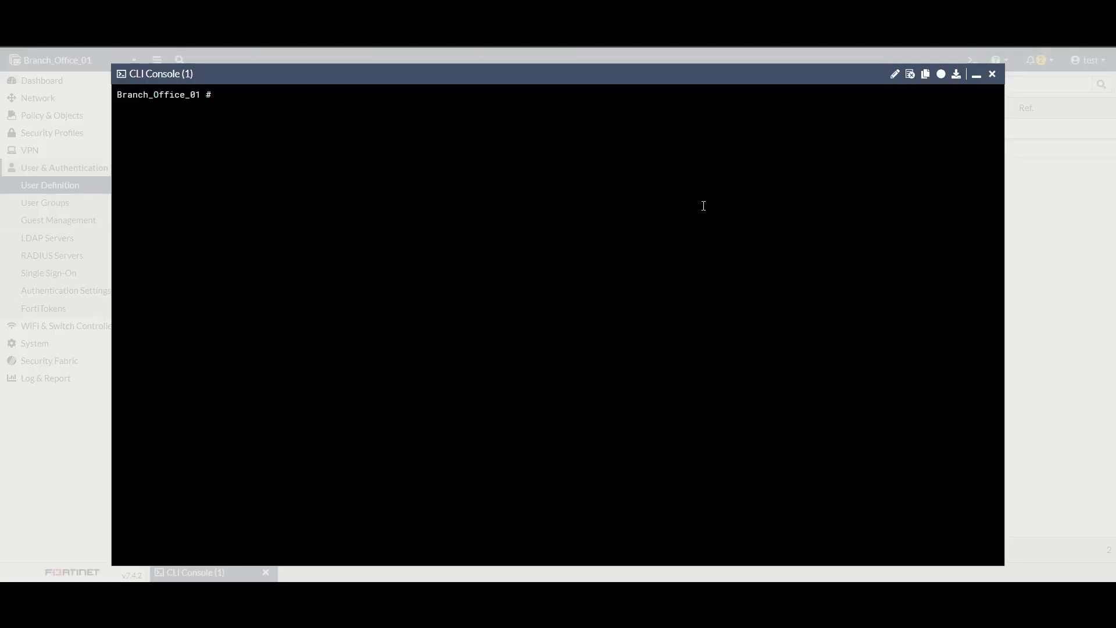
# Step: Enter config user local, show the local users, and edit testuser to view its settings
pyautogui.write('config')
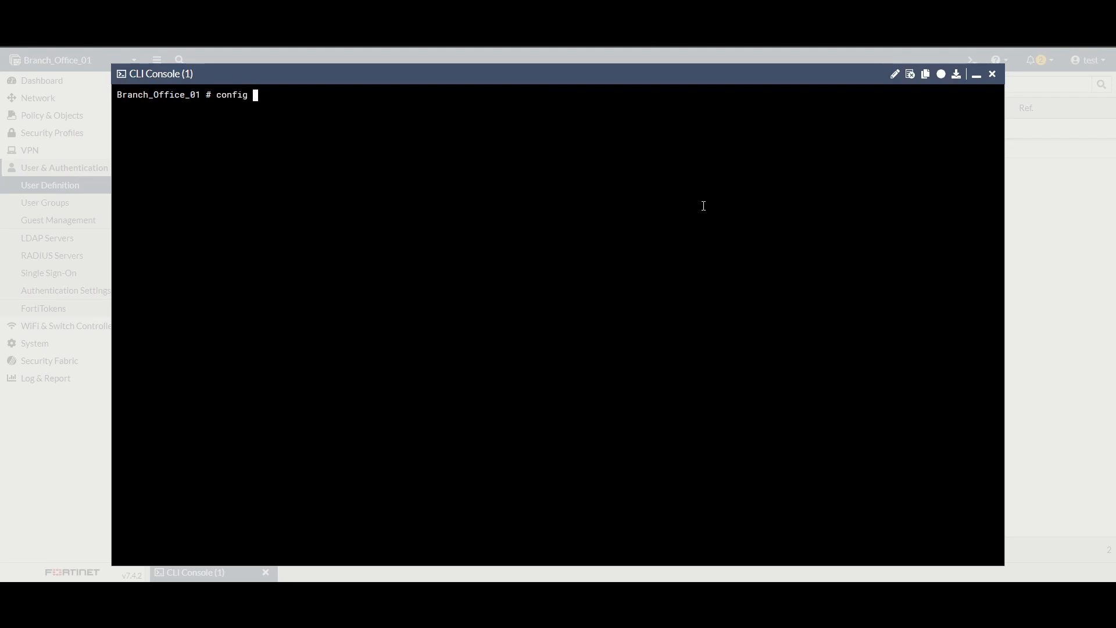
pyautogui.write(' user local')
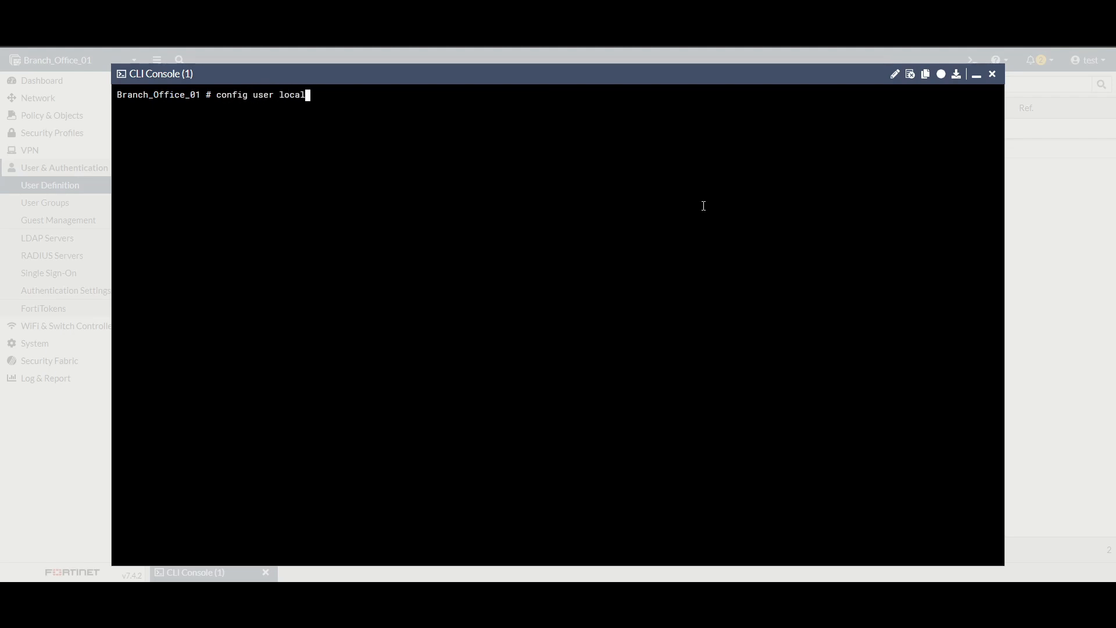
pyautogui.press('Return')
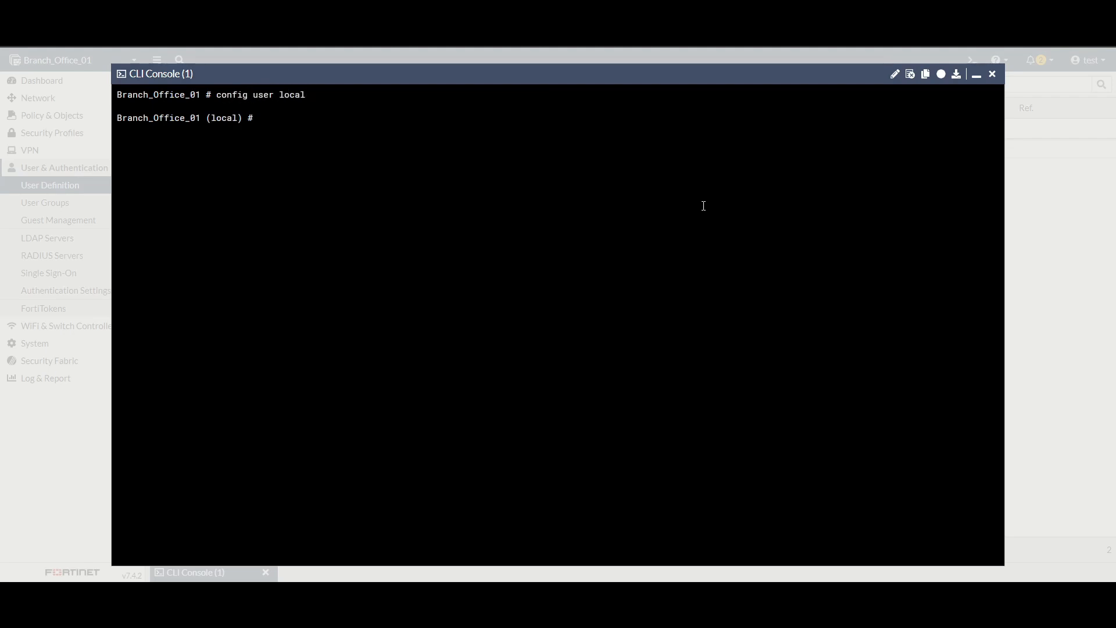
pyautogui.write('show')
pyautogui.press('Return')
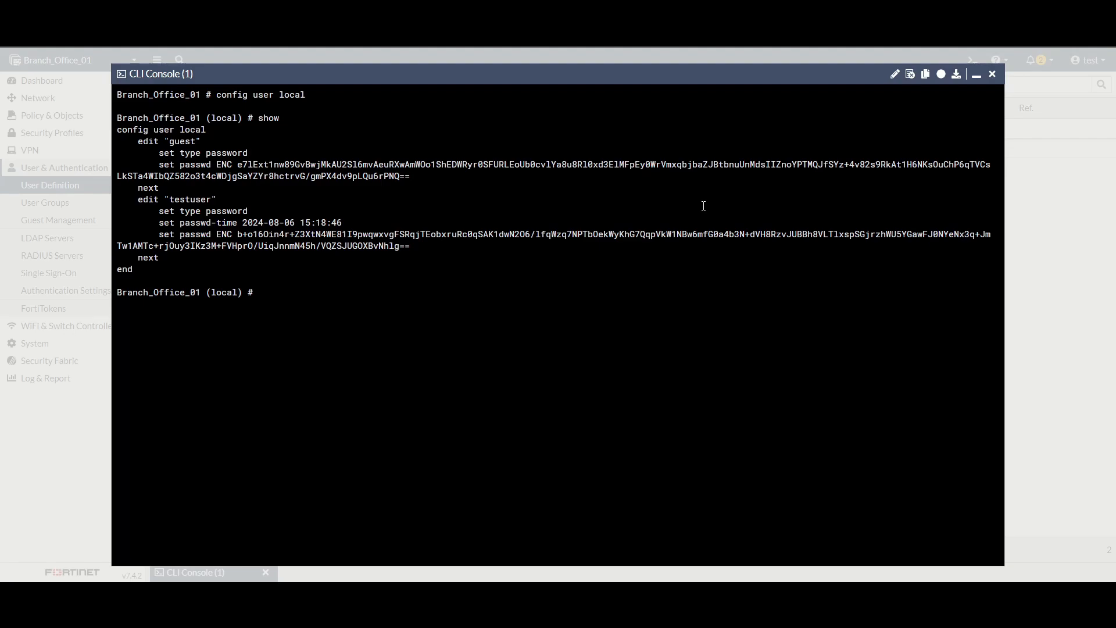
pyautogui.write('edit testuser')
pyautogui.press('Return')
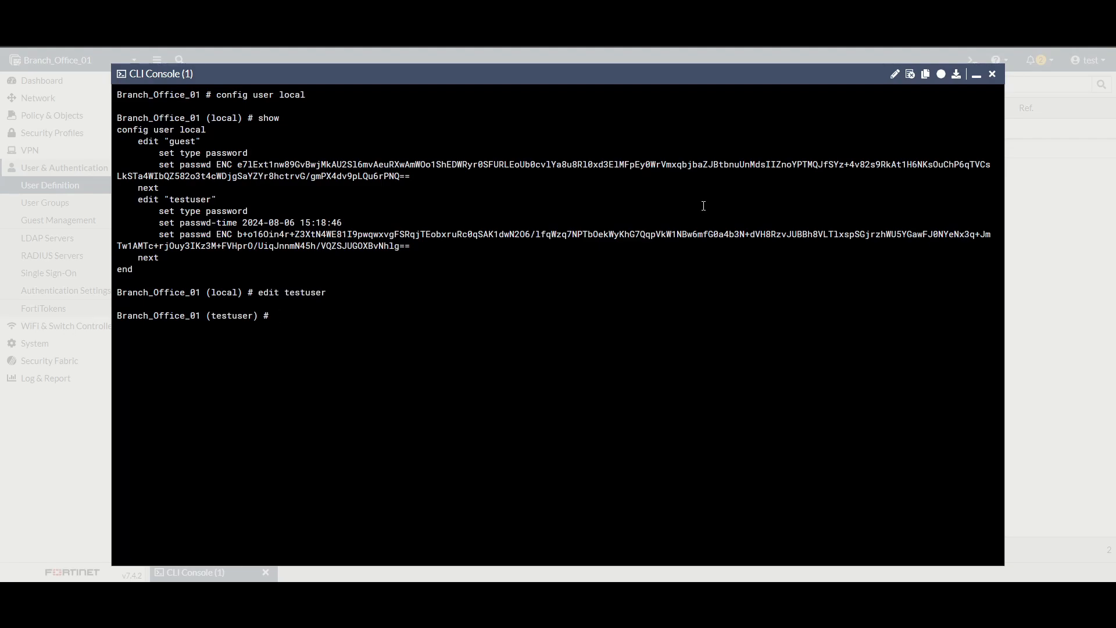
pyautogui.write('show')
pyautogui.press('Return')
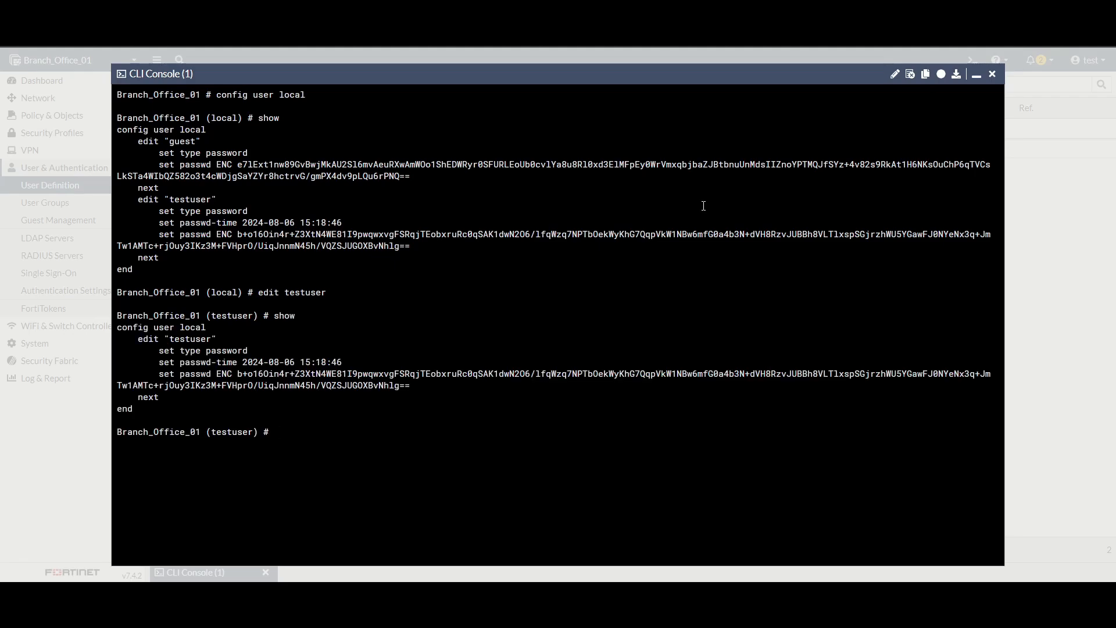
# Step: Set testuser's two-factor to email with a recipient address, then next and end to save
pyautogui.write('set')
pyautogui.press('?')
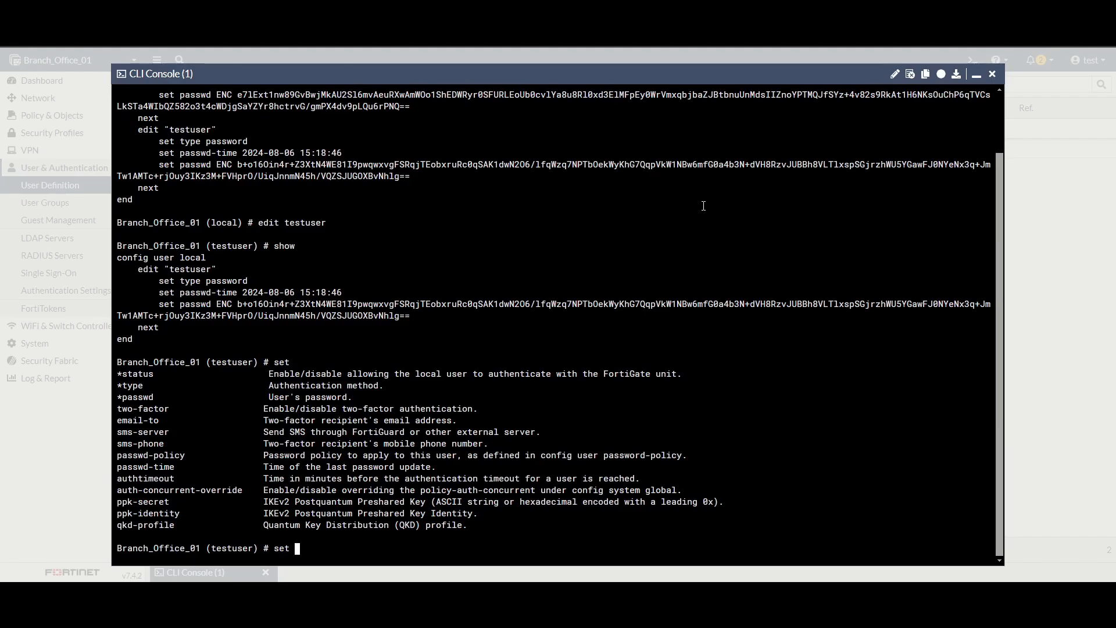
pyautogui.write('two')
pyautogui.press('Tab')
pyautogui.press('?')
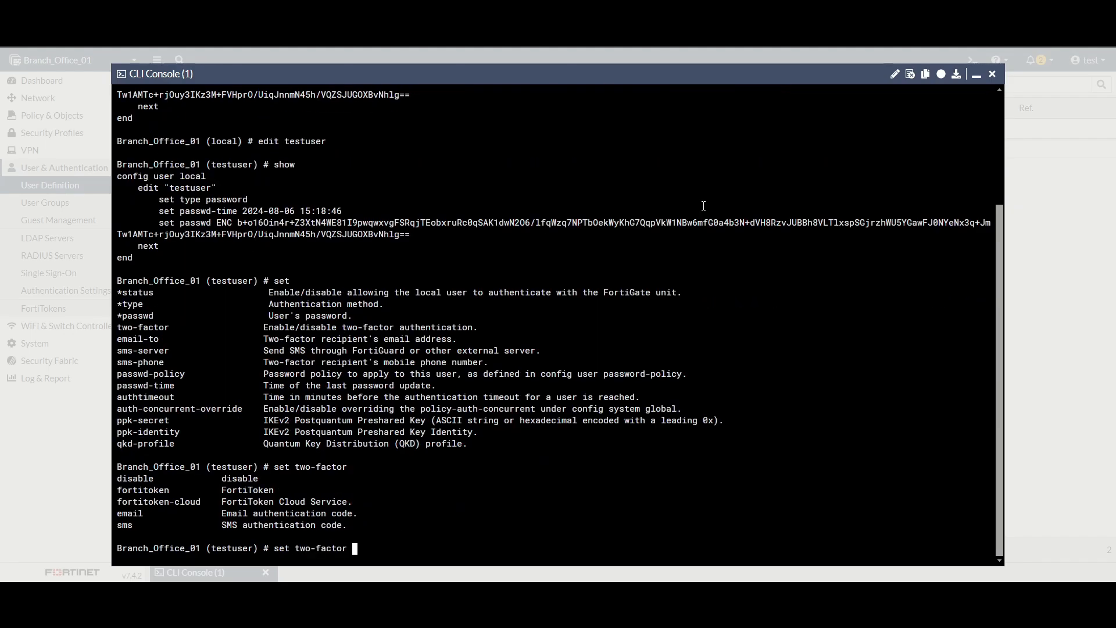
pyautogui.write('email')
pyautogui.press('Return')
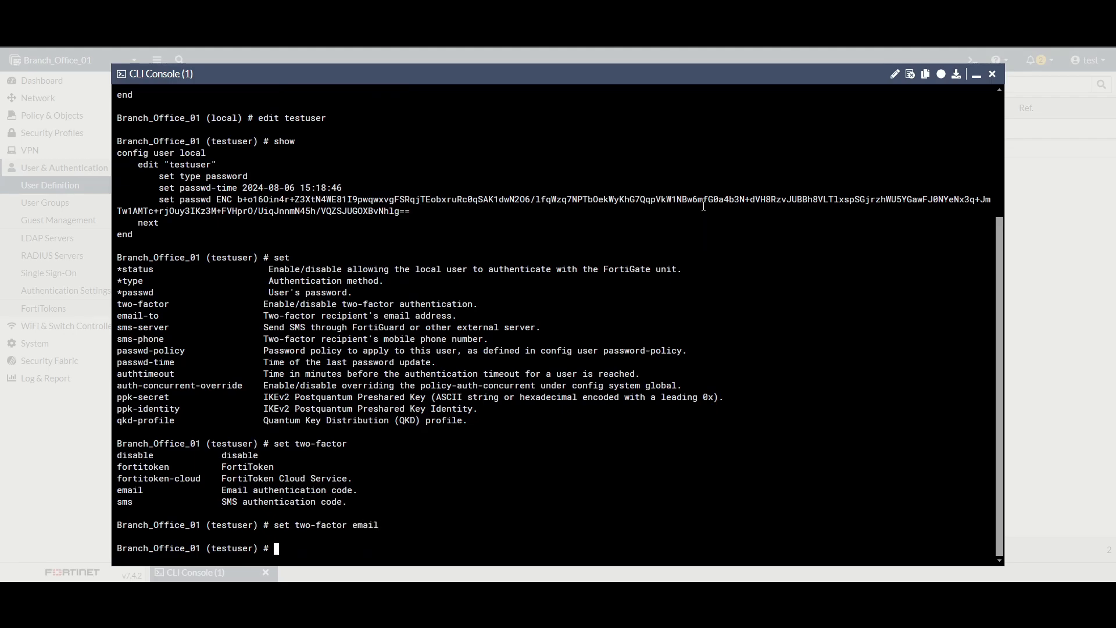
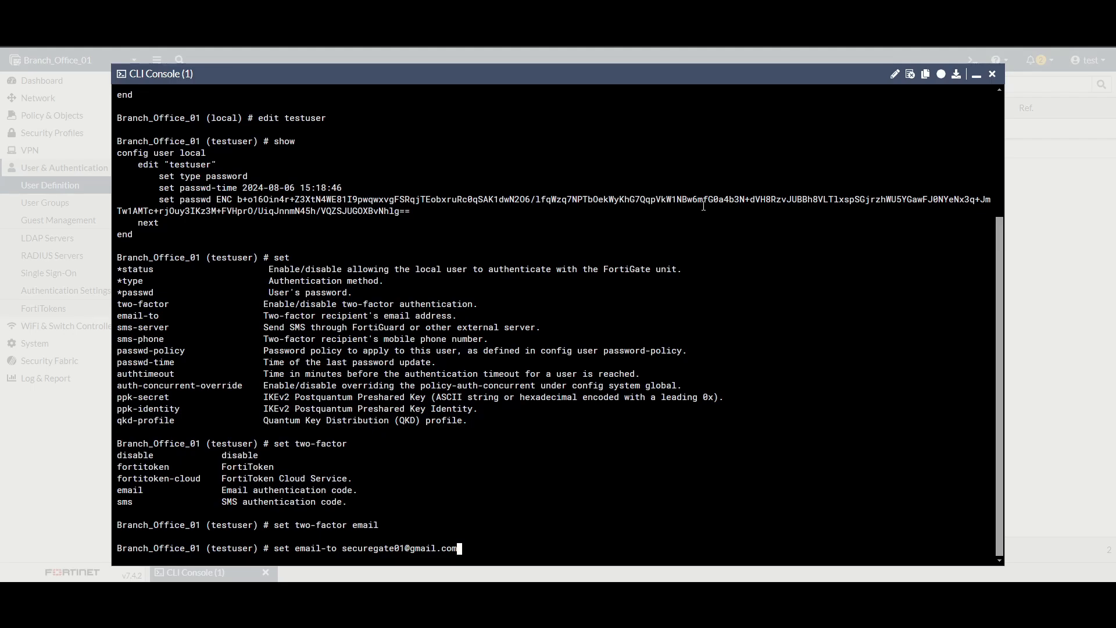
pyautogui.press('Return')
pyautogui.write('next')
pyautogui.press('Return')
pyautogui.write('end')
pyautogui.press('Return')
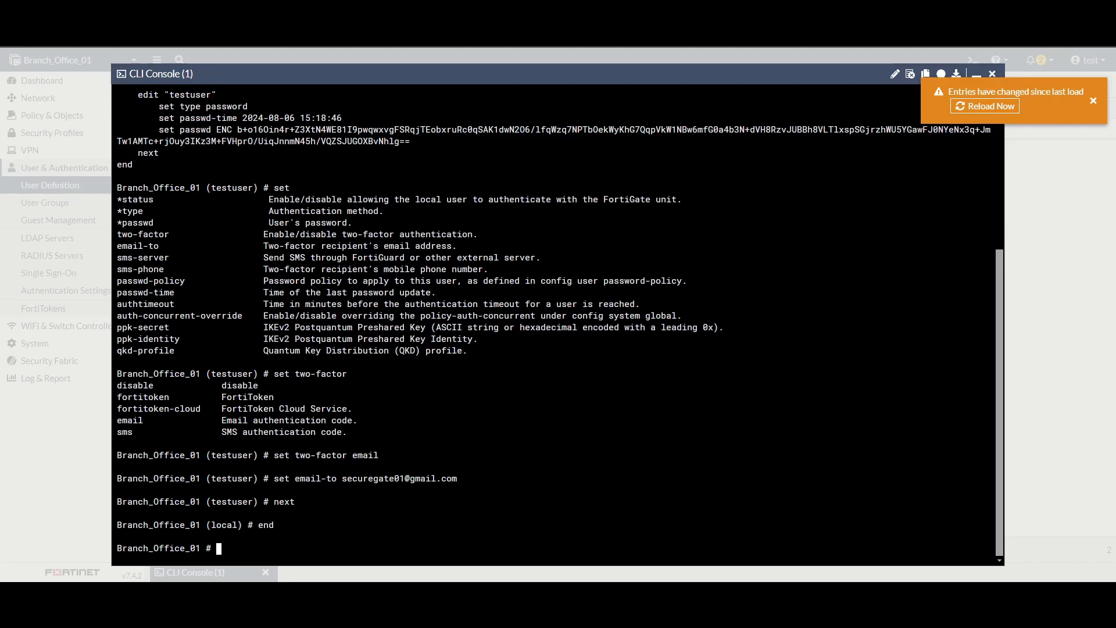
# Step: Close the console, reload the user list, and open testuser's settings showing email two-factor
pyautogui.click(992, 74)
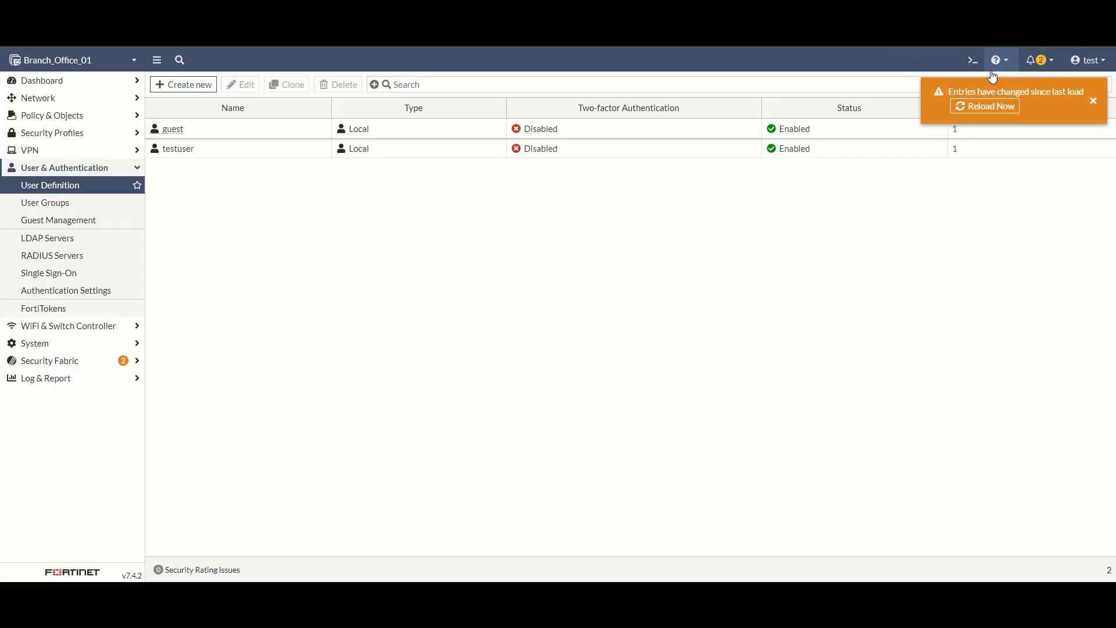
pyautogui.click(984, 112)
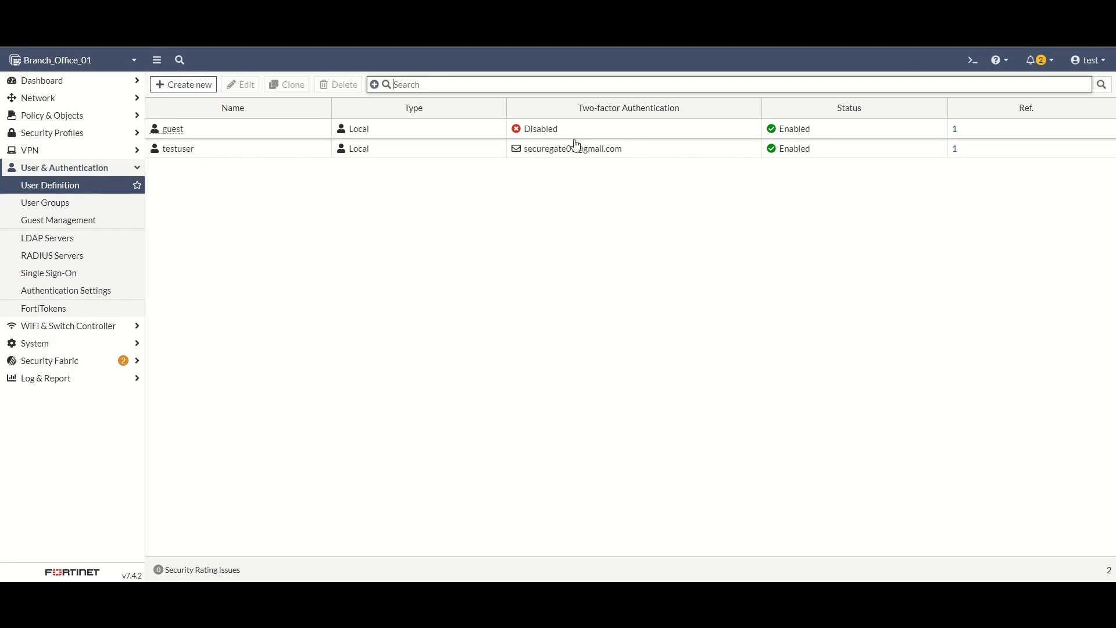
pyautogui.doubleClick(245, 156)
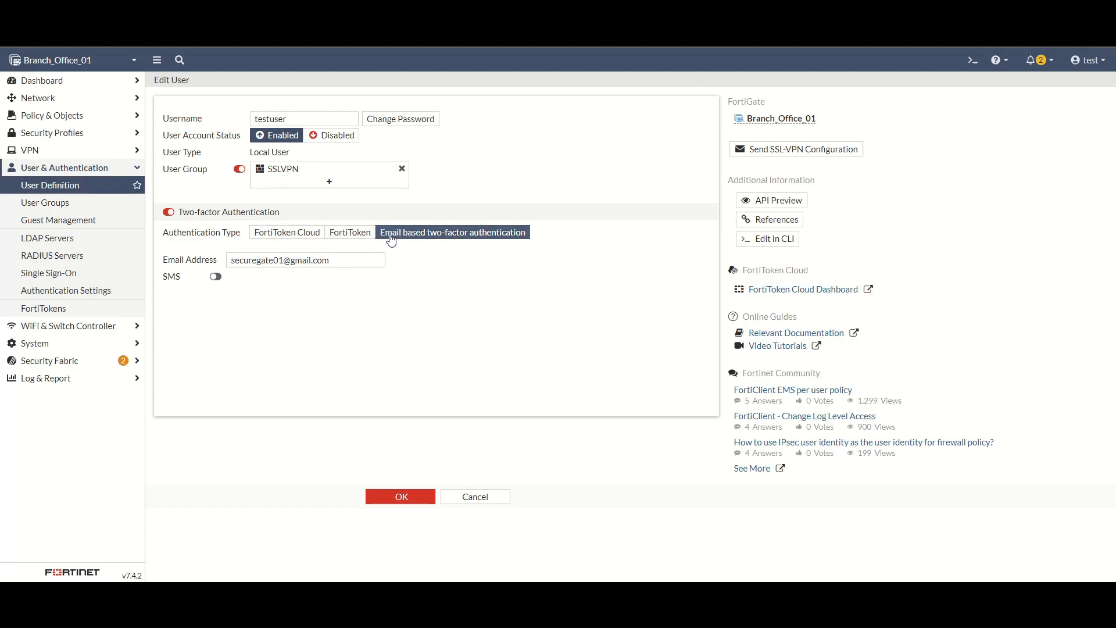
# Step: Toggle testuser's authentication type between FortiToken and email, then cancel without saving changes
pyautogui.click(349, 232)
pyautogui.click(390, 233)
pyautogui.click(352, 233)
pyautogui.click(430, 239)
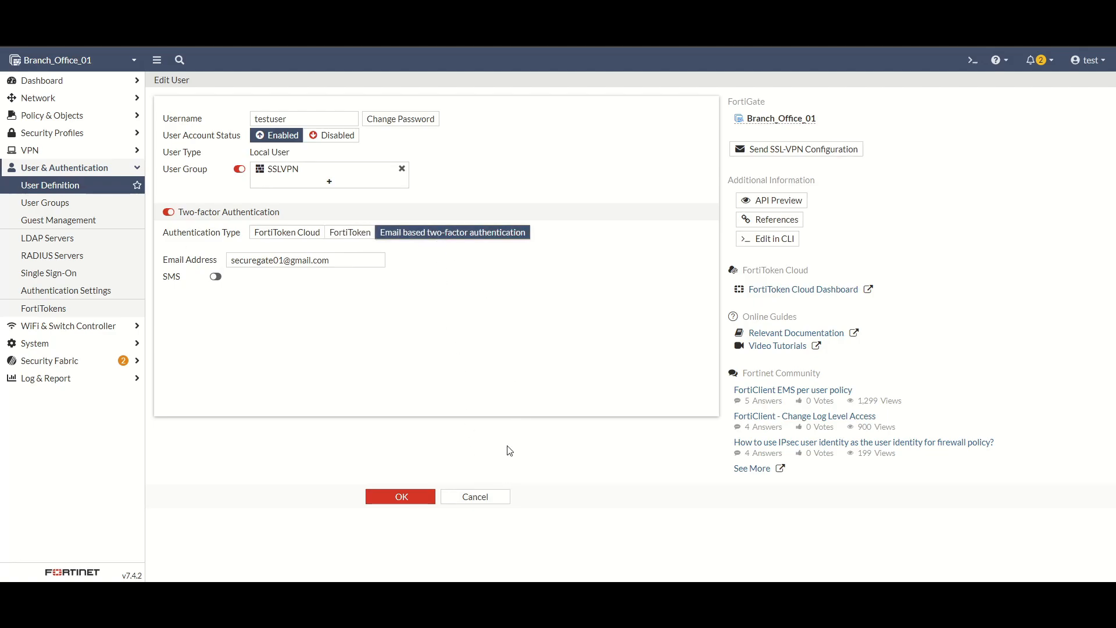
pyautogui.click(502, 502)
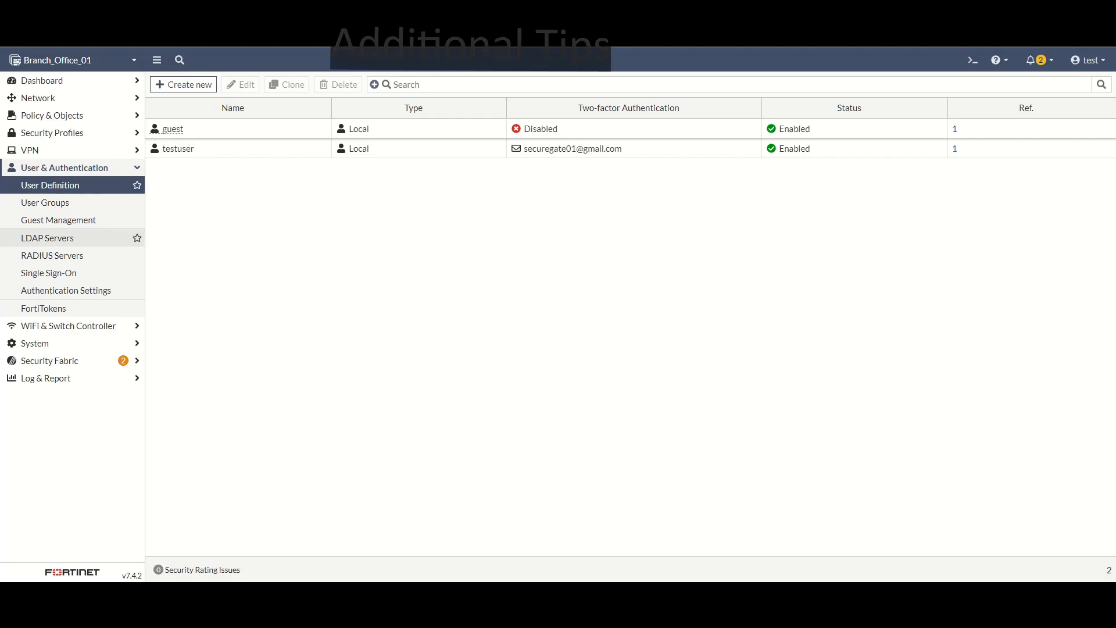
# Step: Go to the System > Settings page
pyautogui.click(52, 343)
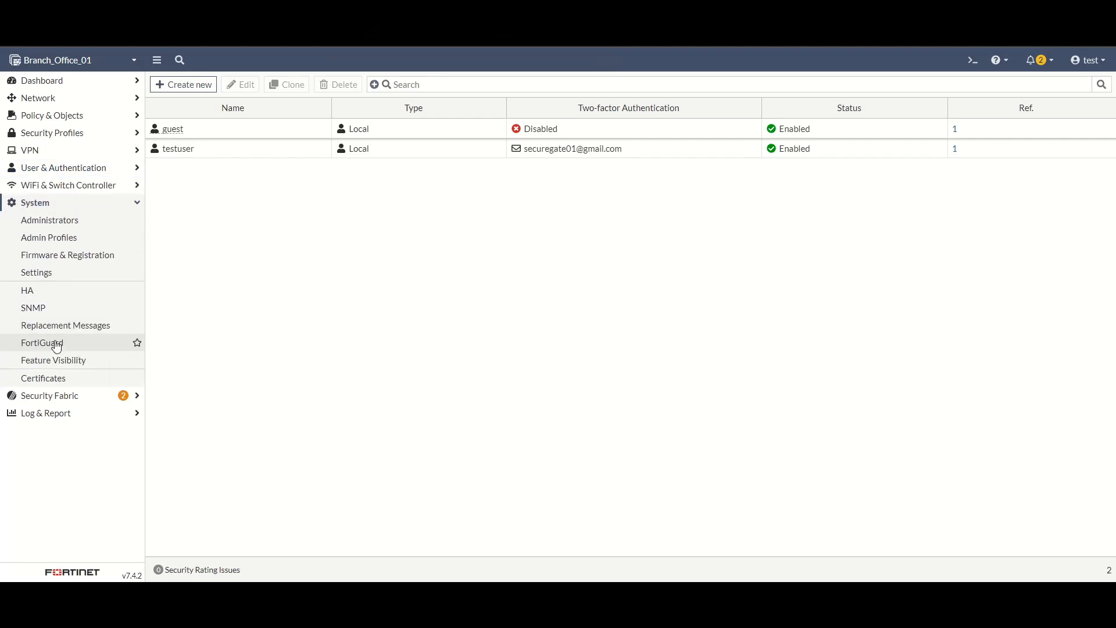
pyautogui.click(55, 272)
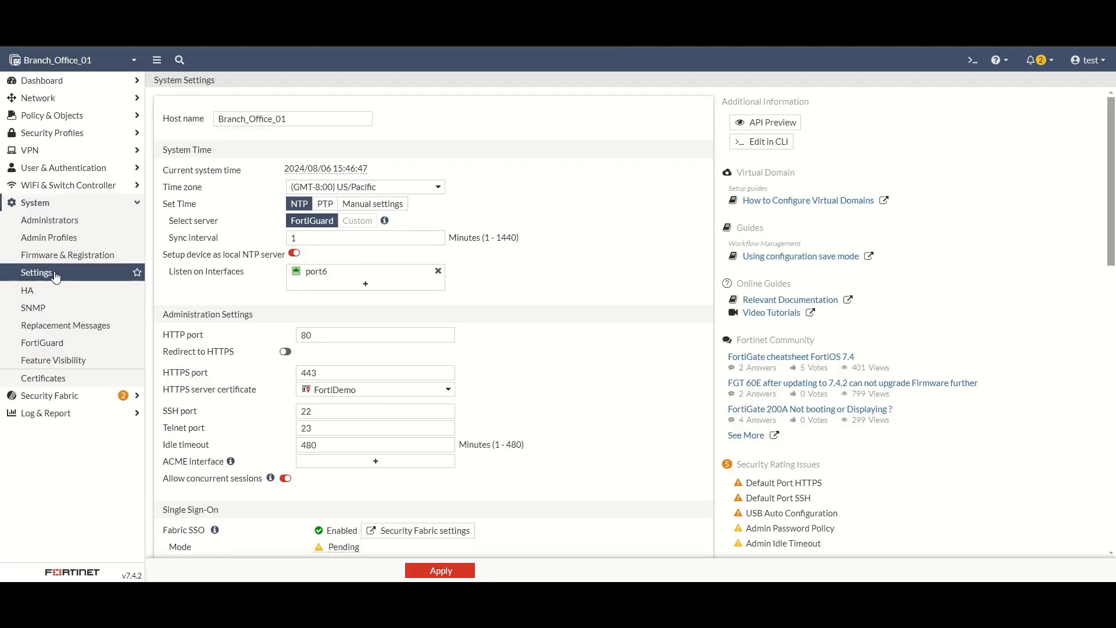
pyautogui.scroll(-3, 293, 367)
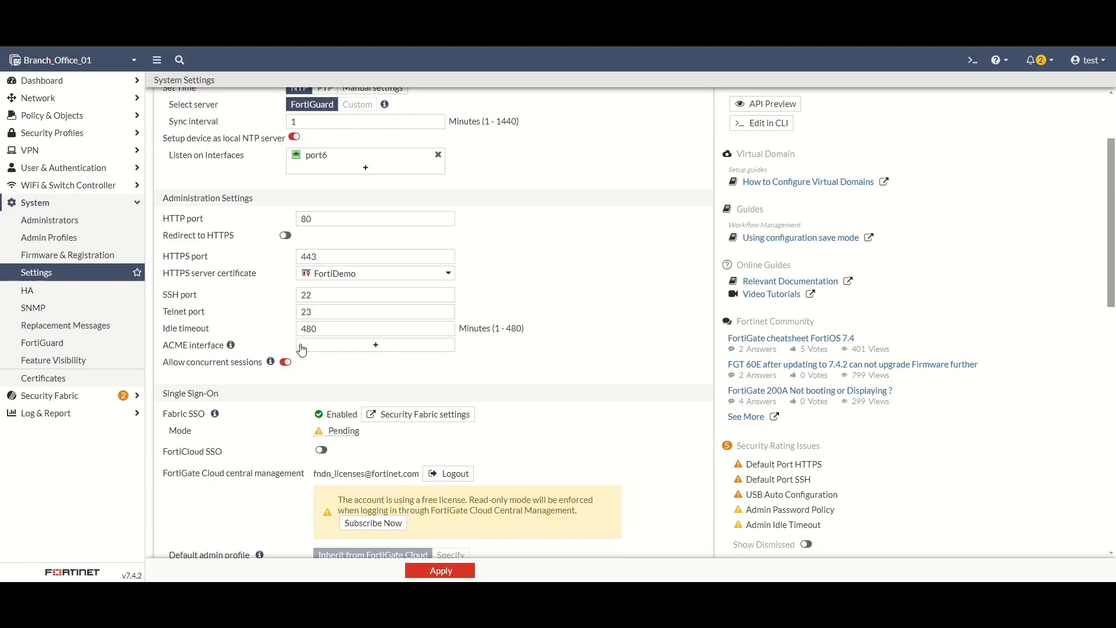
pyautogui.scroll(1, 297, 370)
pyautogui.scroll(1, 297, 370)
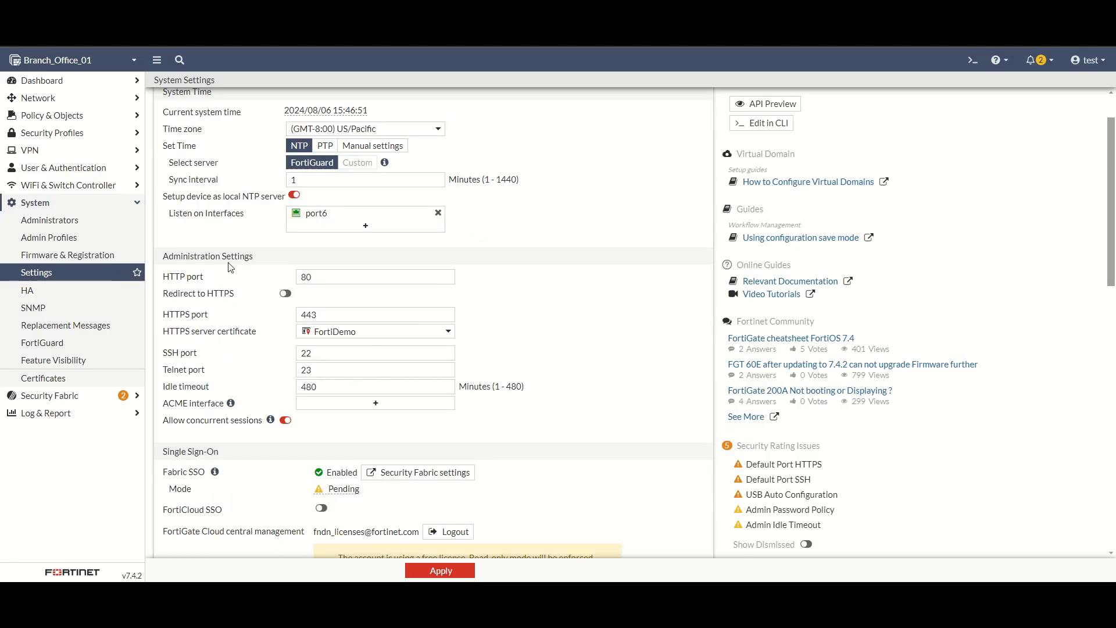
# Step: Search the page for SMTP and select the server notification.fortinet.net
pyautogui.hotkey('ctrl', 'f')
pyautogui.write('SMTP')
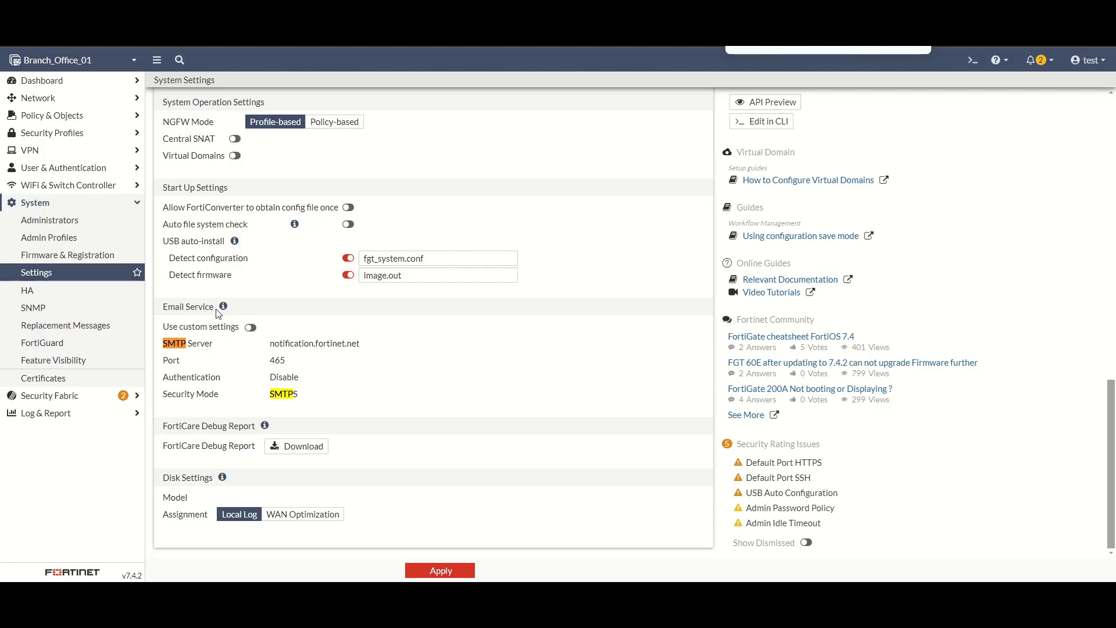
pyautogui.moveTo(271, 348); pyautogui.dragTo(361, 349)
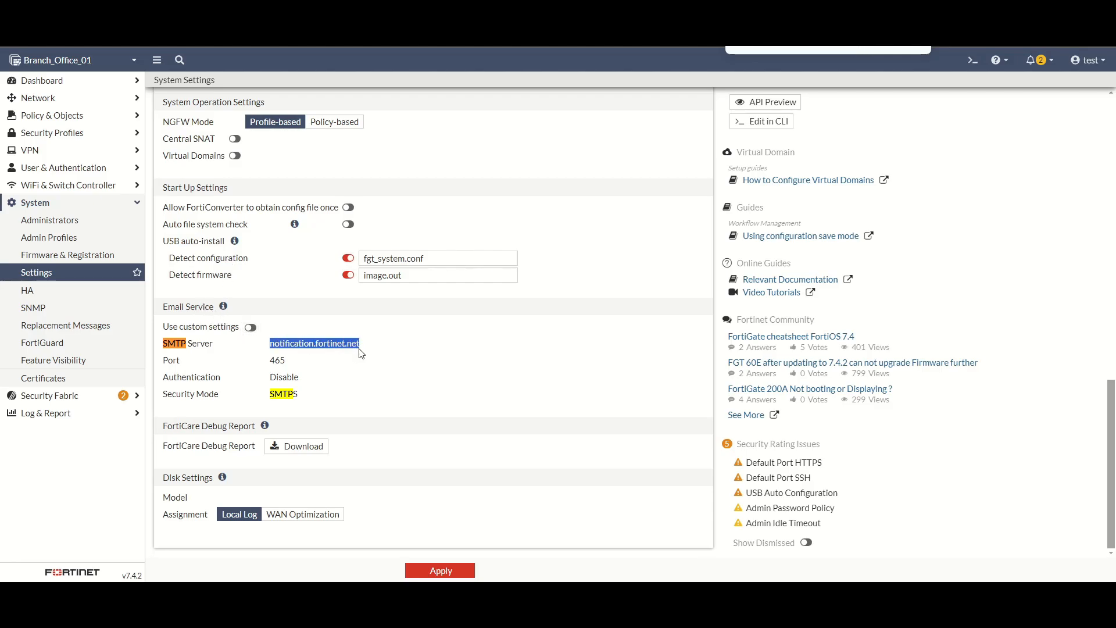
# Step: Turn off custom email settings to keep the default notification.fortinet.net server, and apply
pyautogui.click(250, 328)
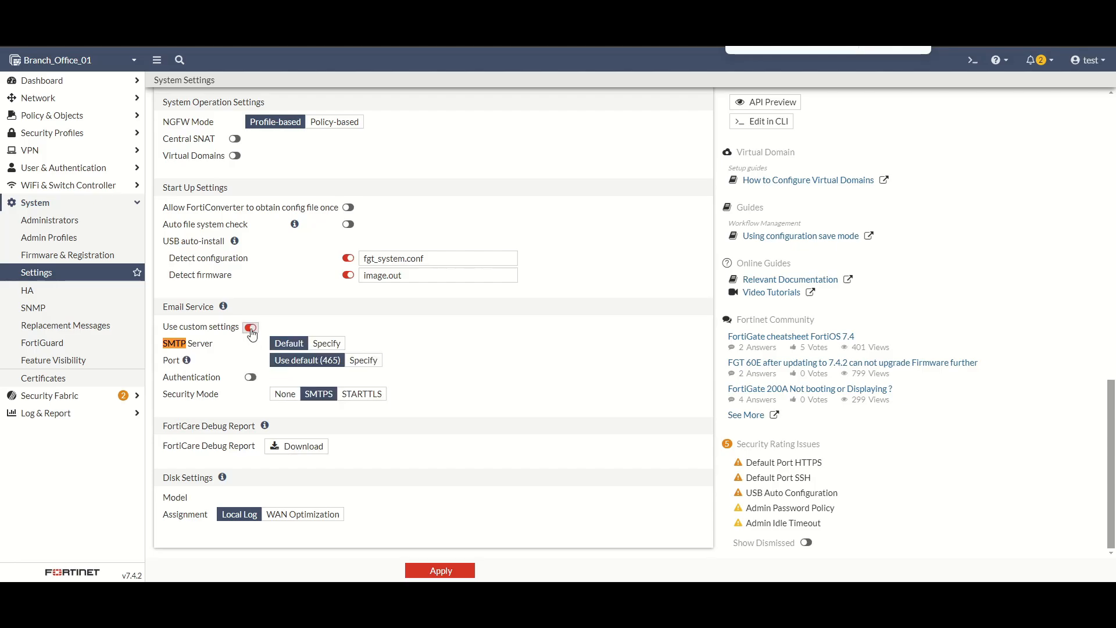
pyautogui.press('Escape')
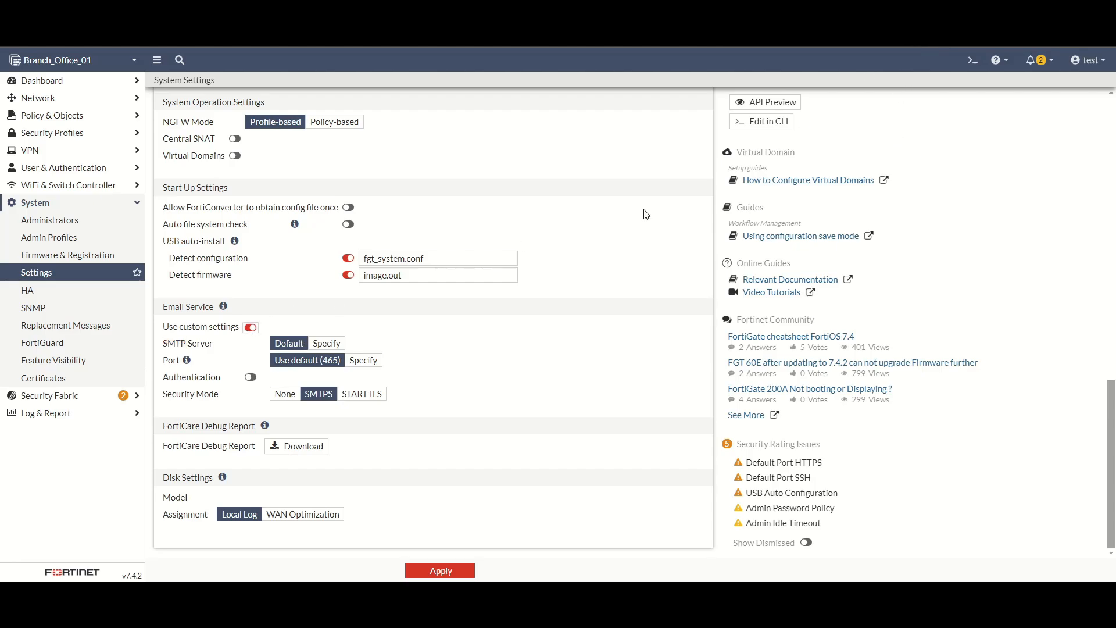
pyautogui.click(250, 328)
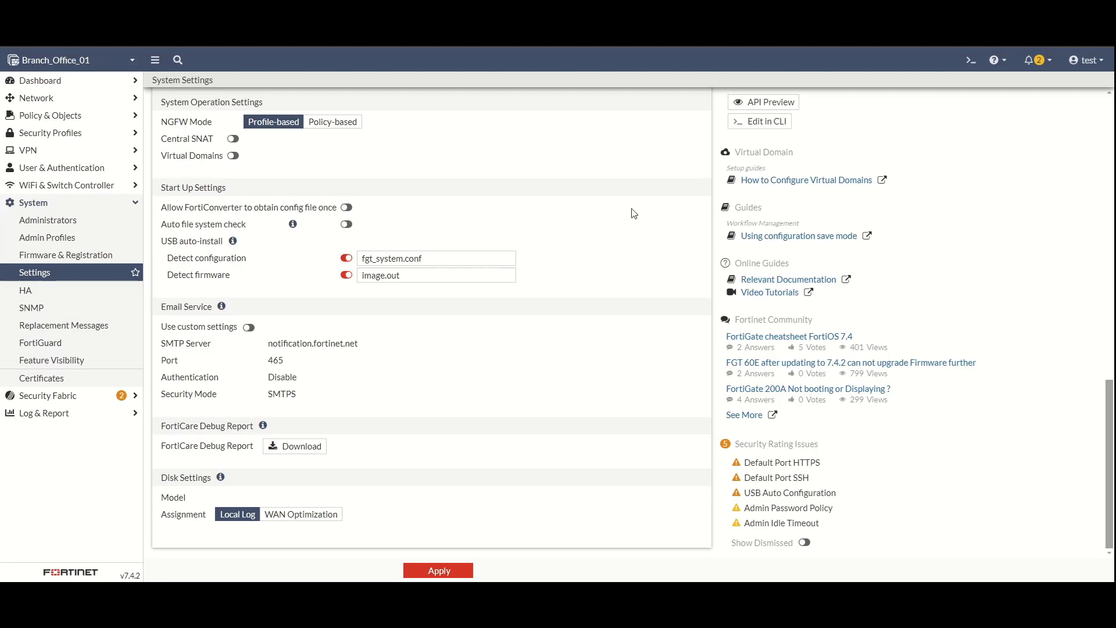
pyautogui.click(43, 275)
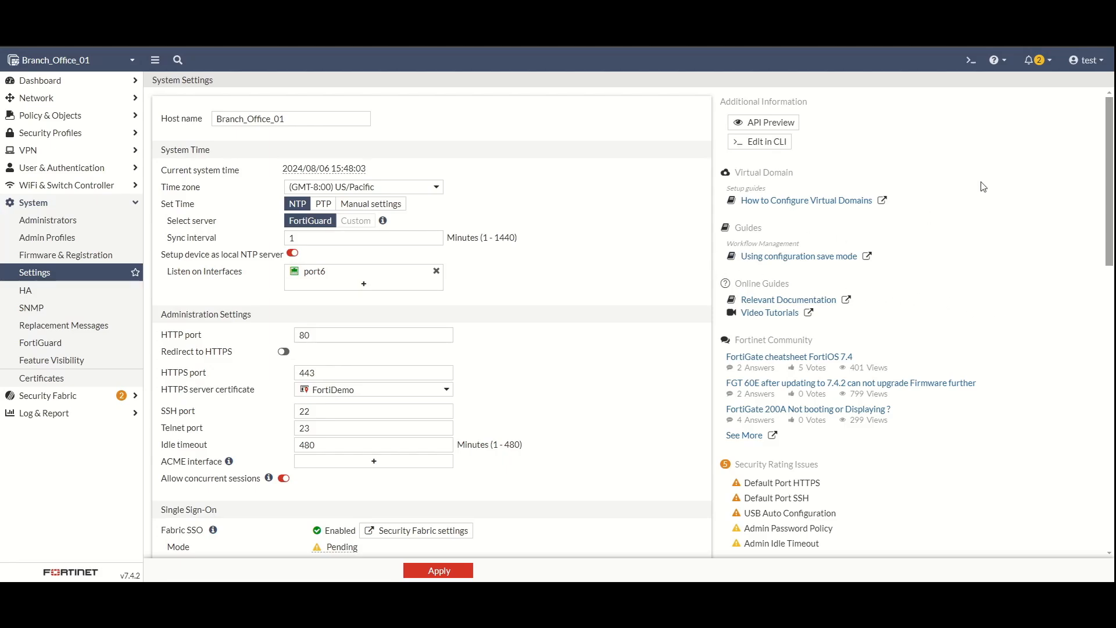
# Step: In the CLI console, enter 'config vpn ssl settings' and list its settings with show and get
pyautogui.click(969, 61)
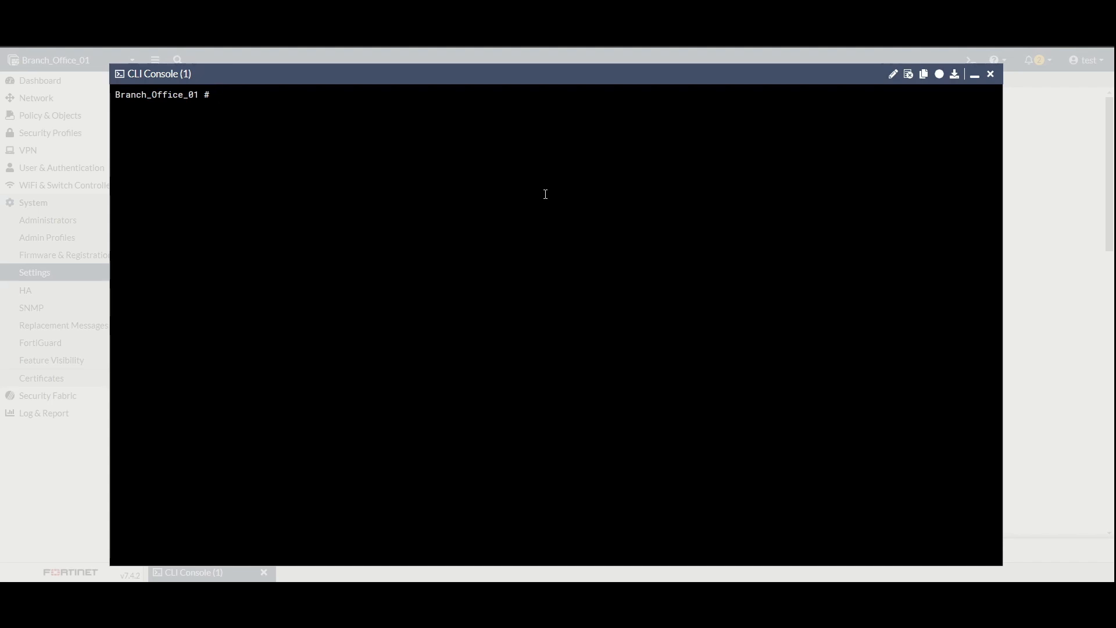
pyautogui.write('config vpn ssl settings')
pyautogui.press('Return')
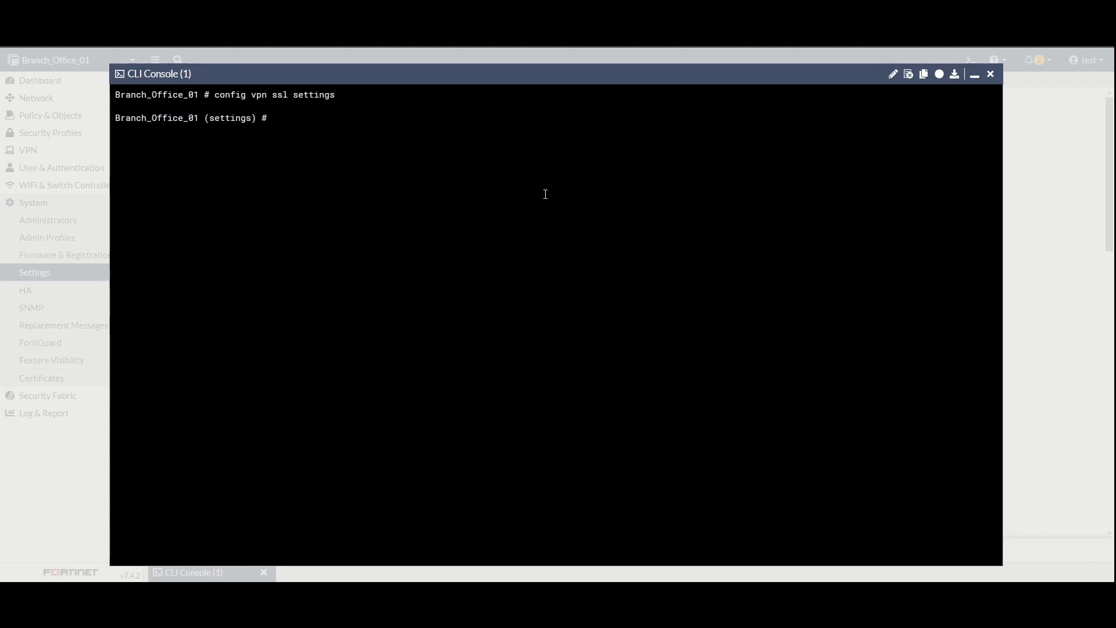
pyautogui.write('show')
pyautogui.press('Return')
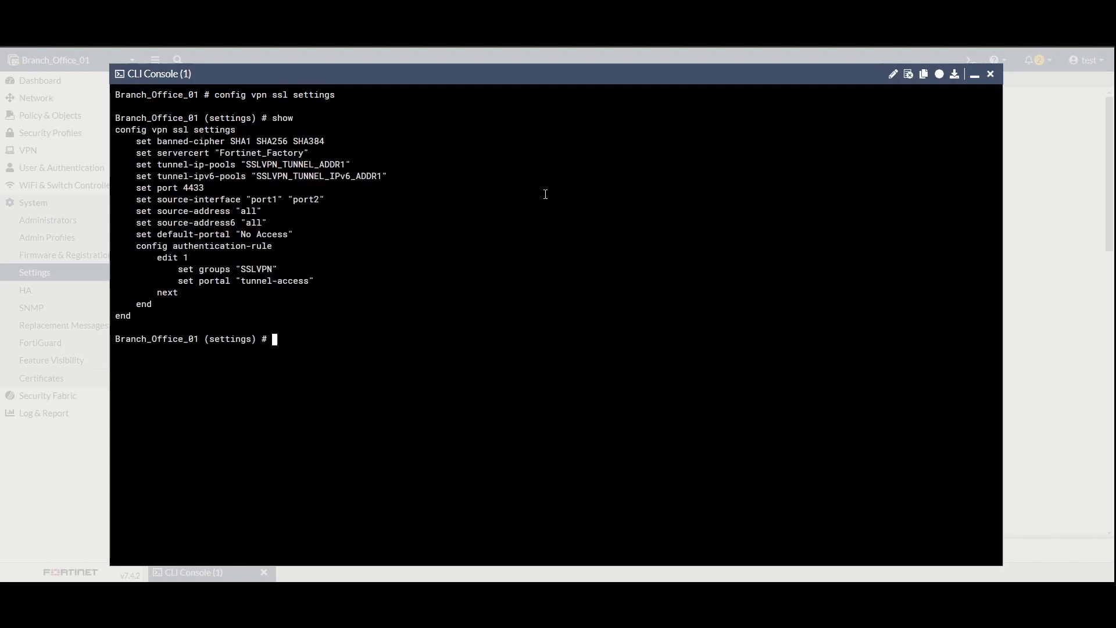
pyautogui.write('get')
pyautogui.press('Return')
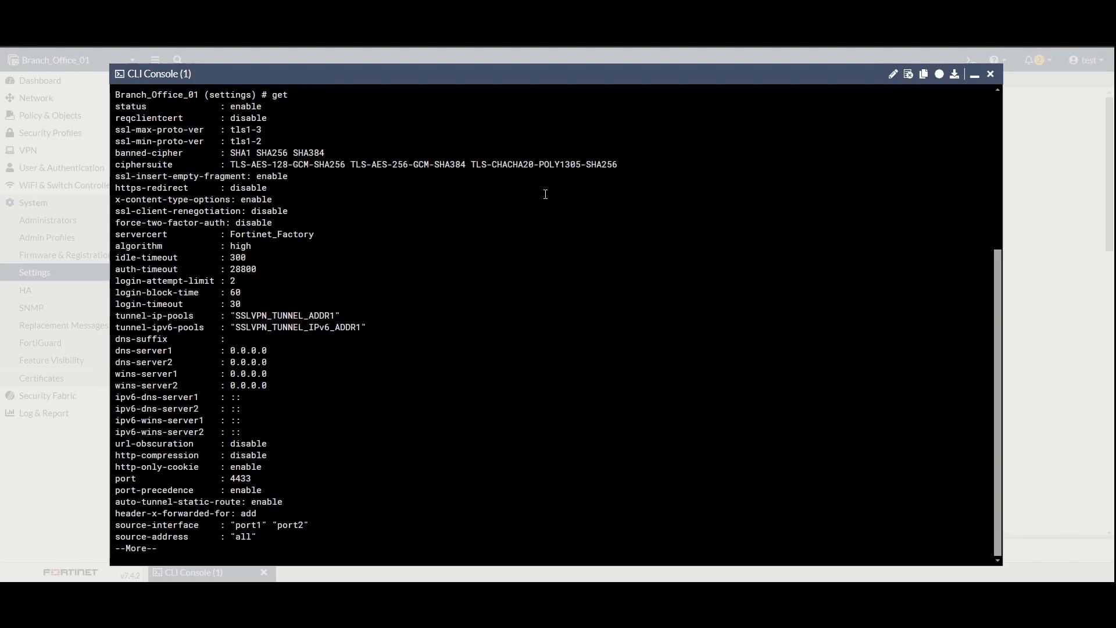
pyautogui.press('space')
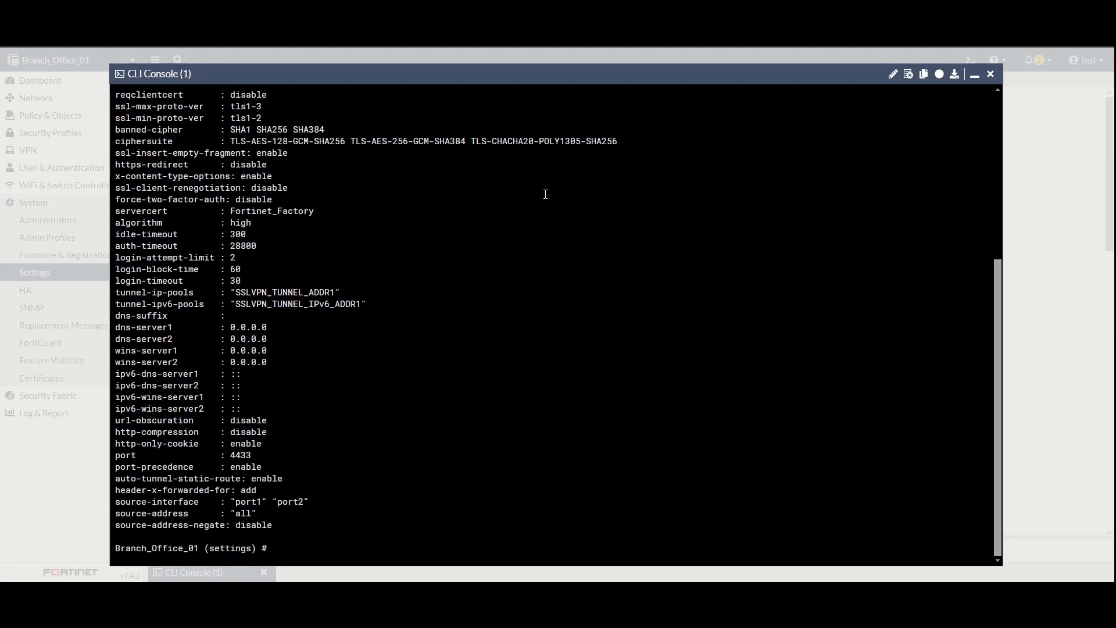
# Step: Set force-two-factor-auth to enable and commit with 'end'
pyautogui.write('set ')
pyautogui.write('fo')
pyautogui.write('r')
pyautogui.press('Tab')
pyautogui.press('?')
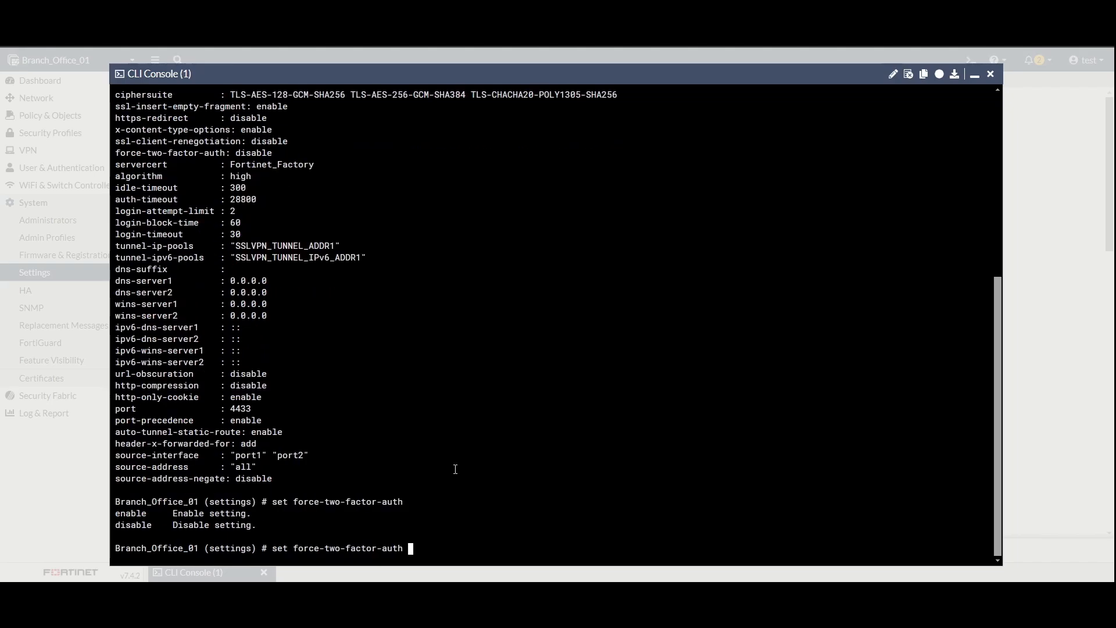
pyautogui.write('enable')
pyautogui.press('Return')
pyautogui.write('end')
pyautogui.press('Return')
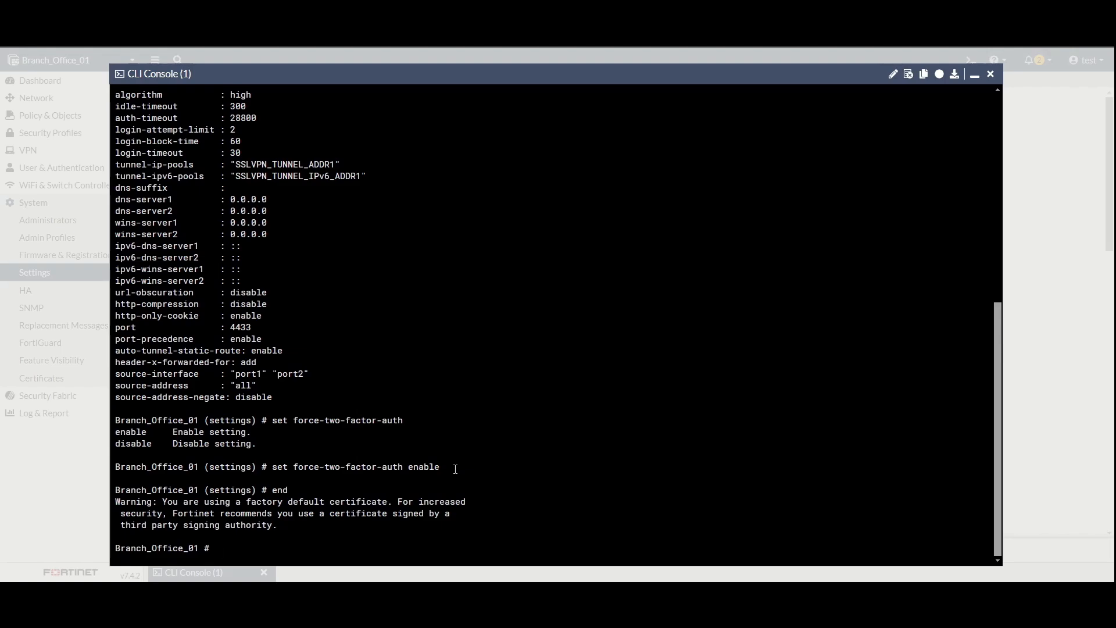
# Step: Enter 'config system global' and look up the multi-factor-authentication setting's options
pyautogui.write('config system global')
pyautogui.press('Return')
pyautogui.write('set m')
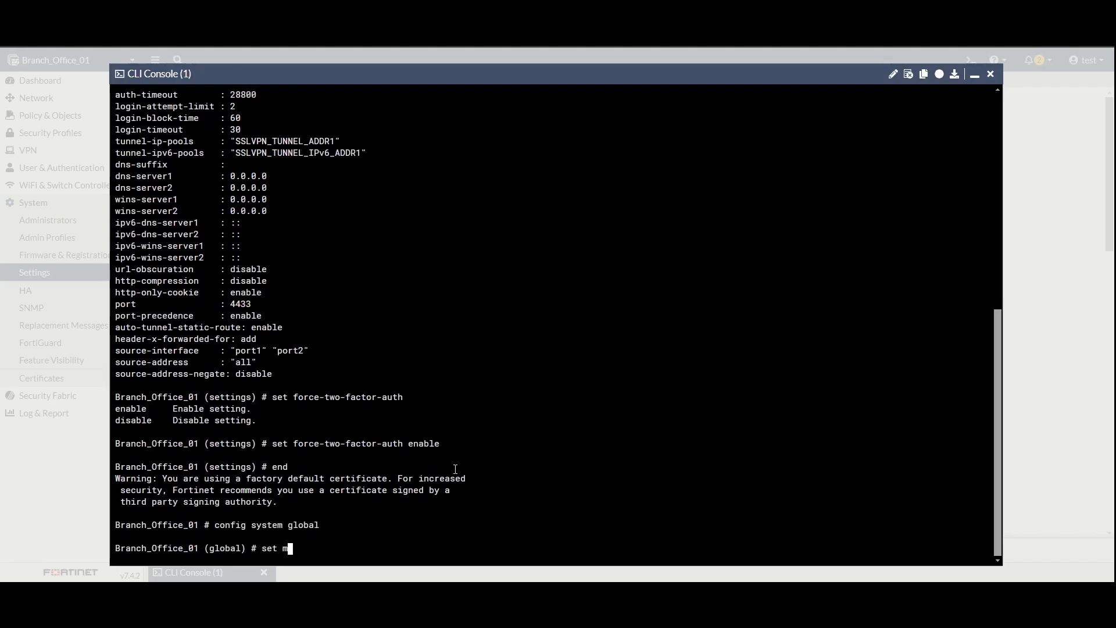
pyautogui.press('?')
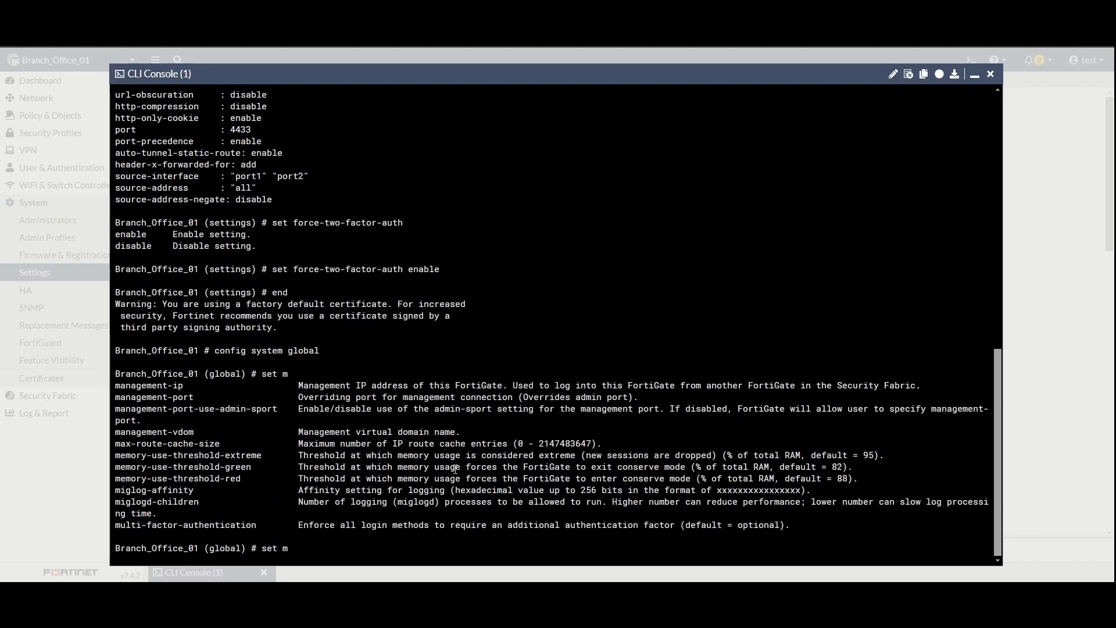
pyautogui.write('ulti')
pyautogui.press('Tab')
pyautogui.press('?')
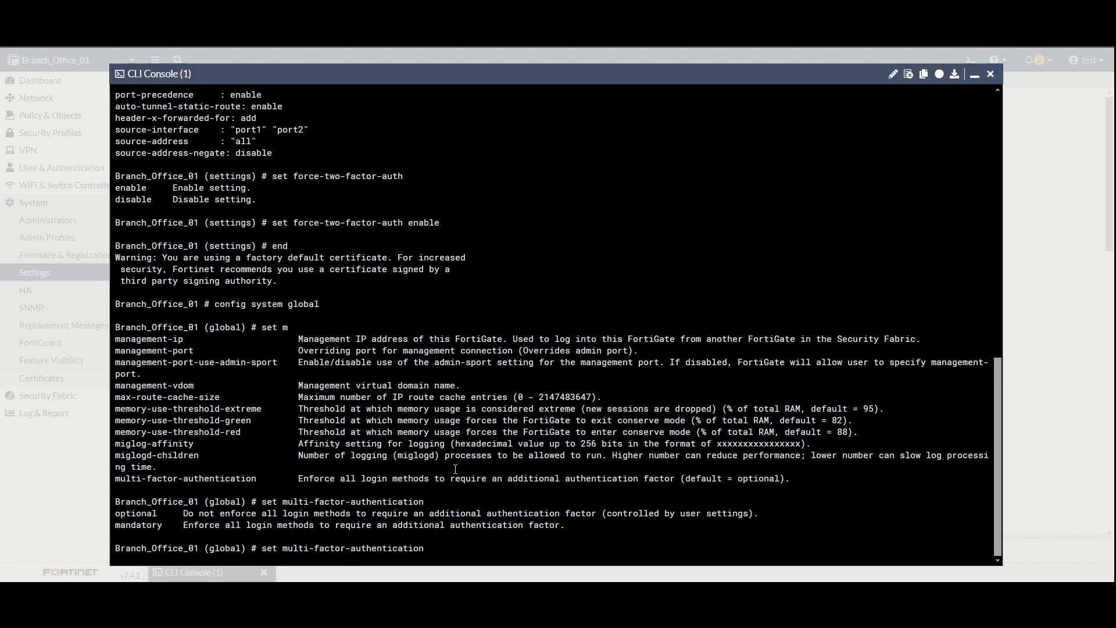
# Step: Set multi-factor-authentication to mandatory and commit with 'end'
pyautogui.write('man')
pyautogui.press('Tab')
pyautogui.moveTo(185, 525); pyautogui.dragTo(570, 527)
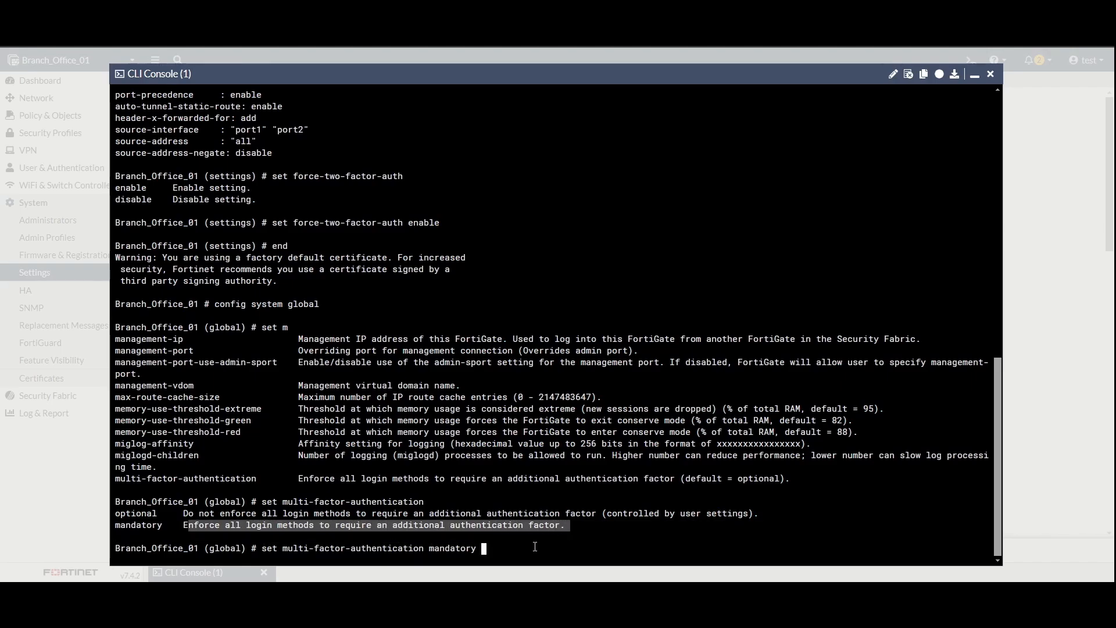
pyautogui.click(529, 552)
pyautogui.press('Return')
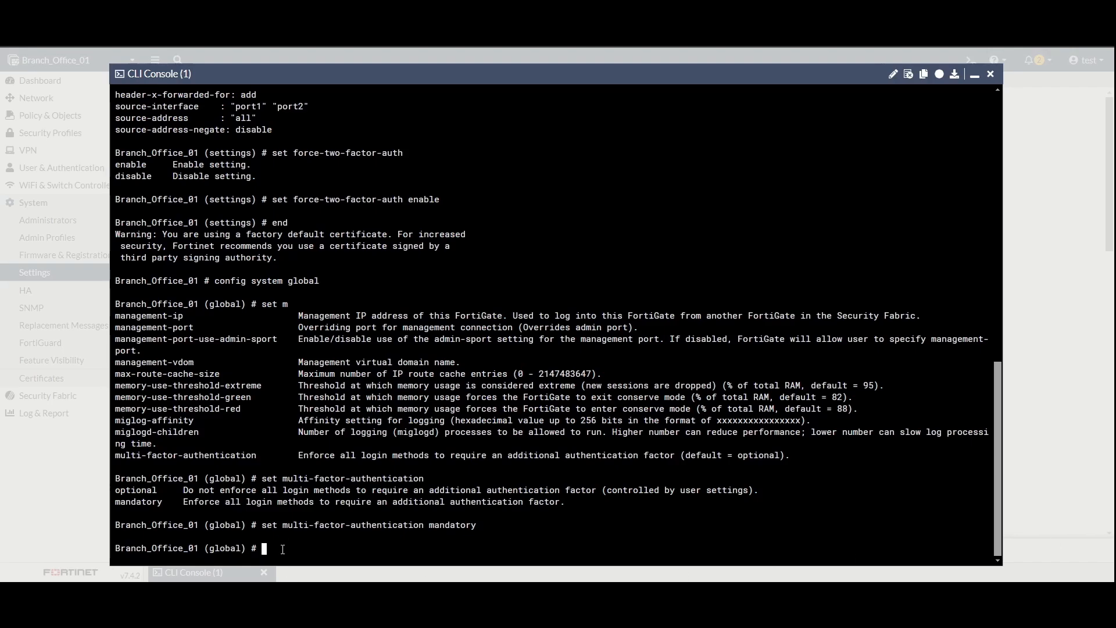
pyautogui.write('end')
pyautogui.press('Return')
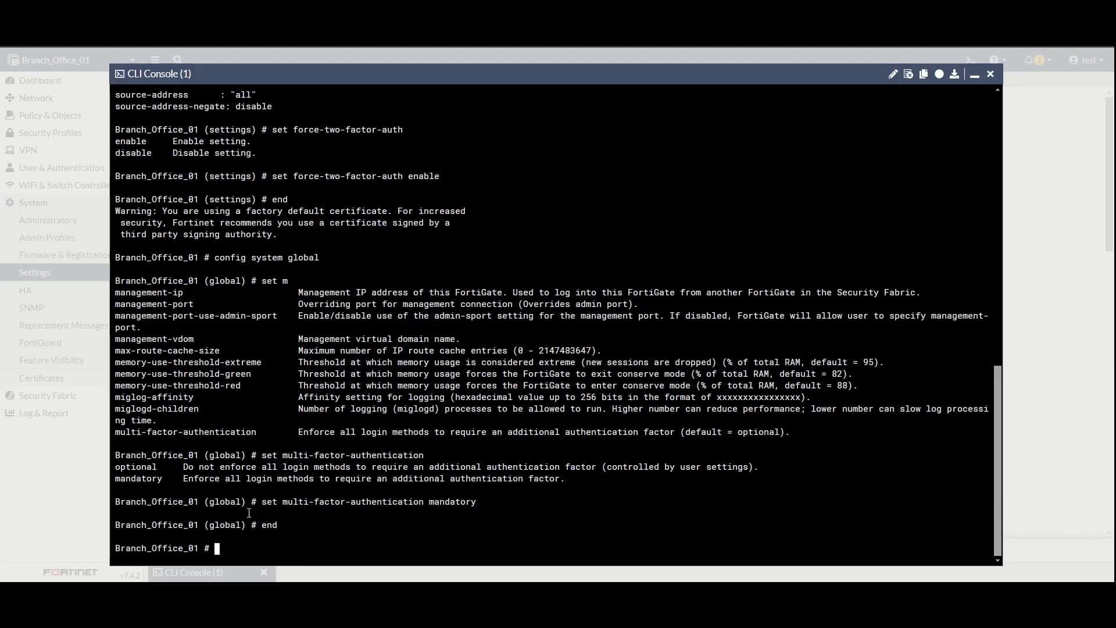
pyautogui.moveTo(262, 503); pyautogui.dragTo(474, 501)
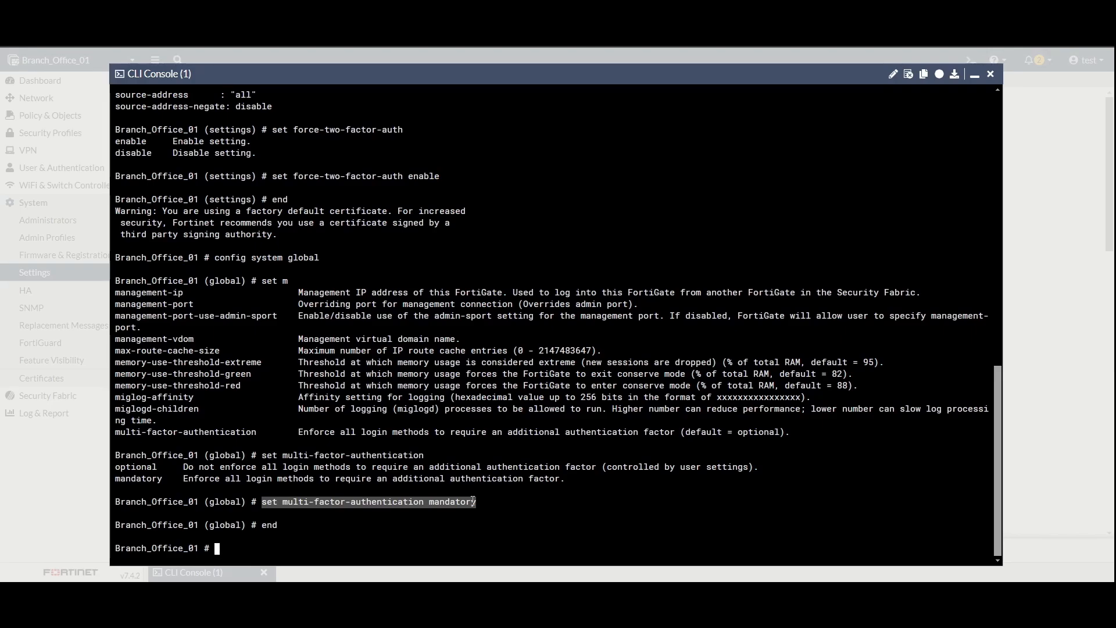
# Step: Close the console, log out, and sign in again with the test account's username and password
pyautogui.click(991, 74)
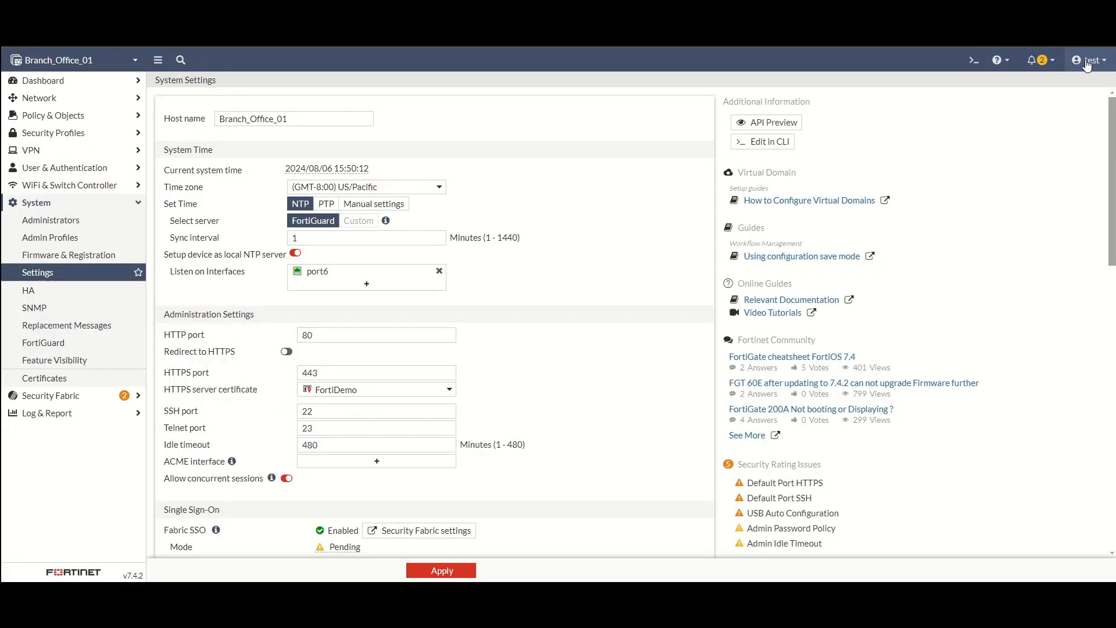
pyautogui.click(1089, 60)
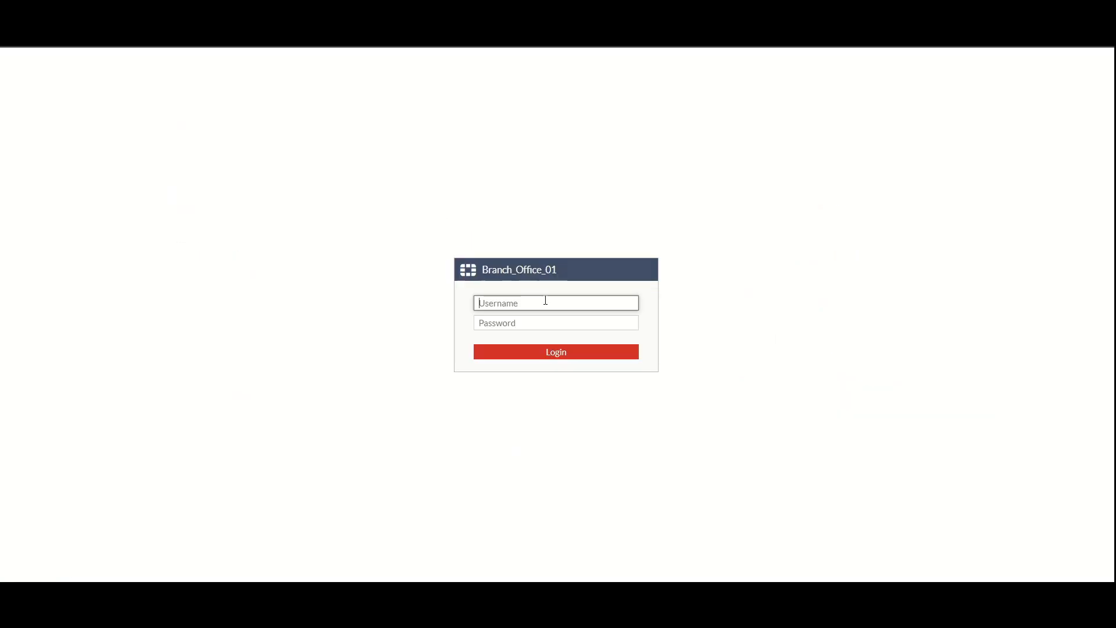
pyautogui.write('test')
pyautogui.press('Tab')
pyautogui.write('•••••••••••')
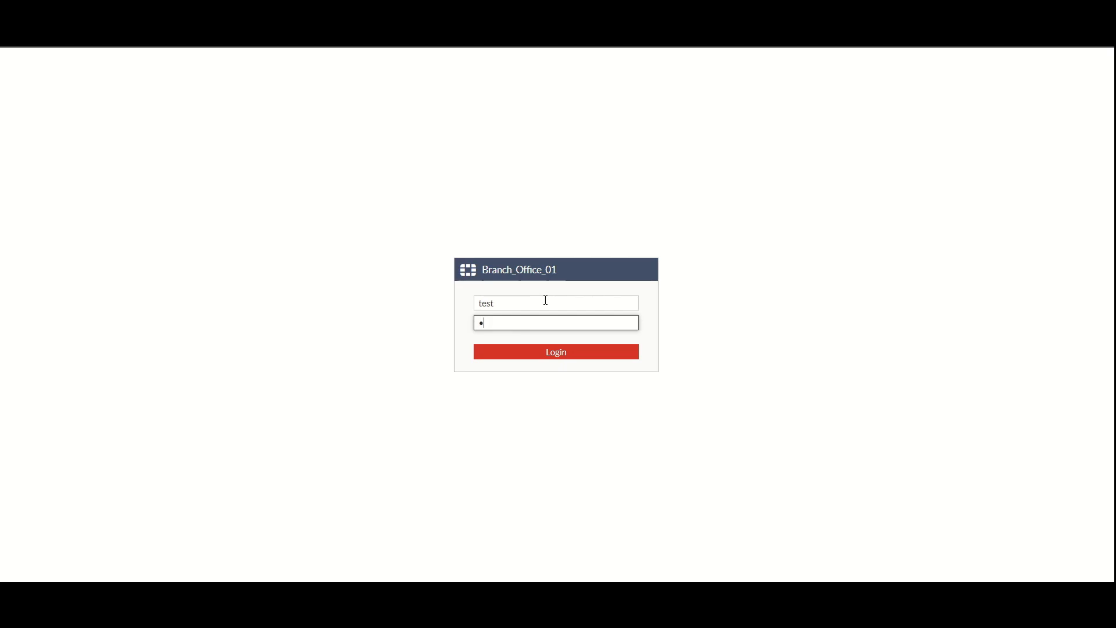
pyautogui.press('Return')
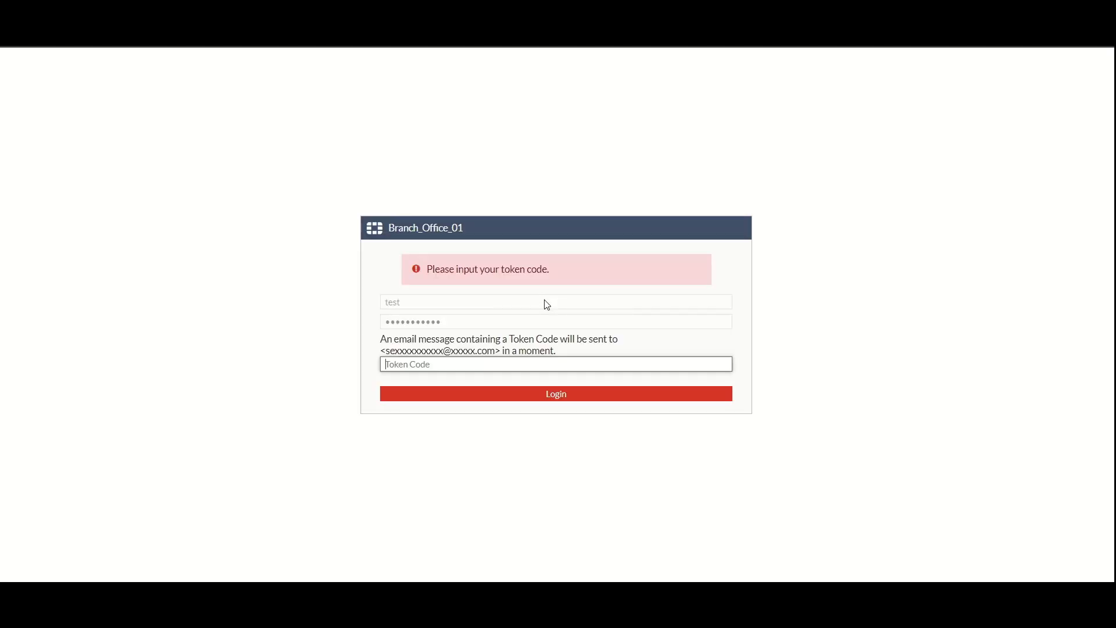
# Step: Paste the emailed token code and submit the login
pyautogui.hotkey('alt', 'Tab')
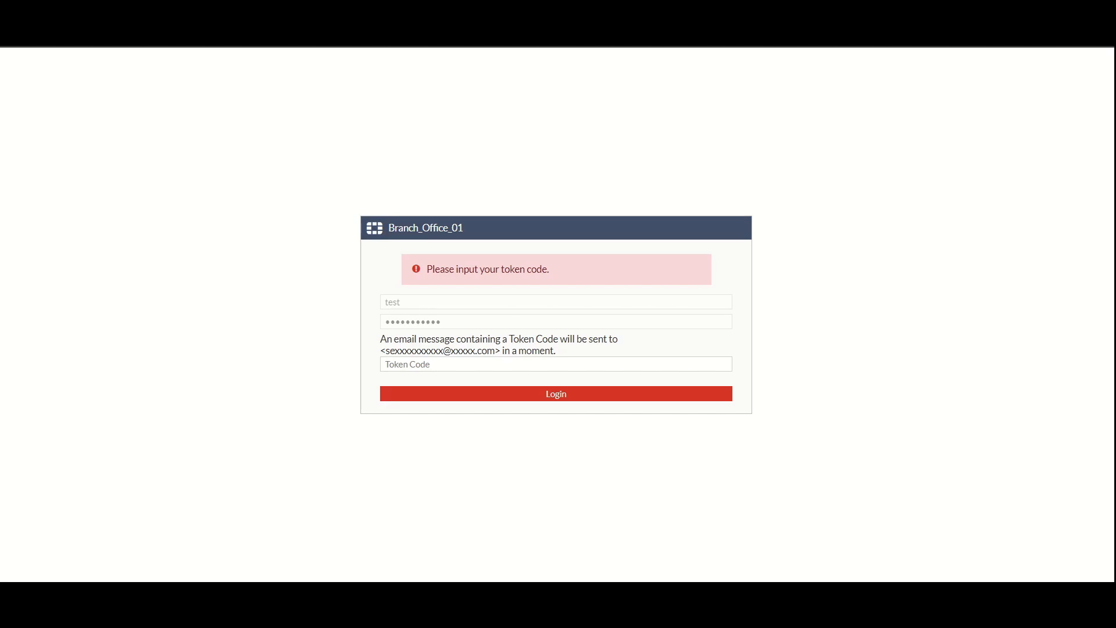
pyautogui.click(546, 370)
pyautogui.hotkey('ctrl', 'v')
pyautogui.click(563, 398)
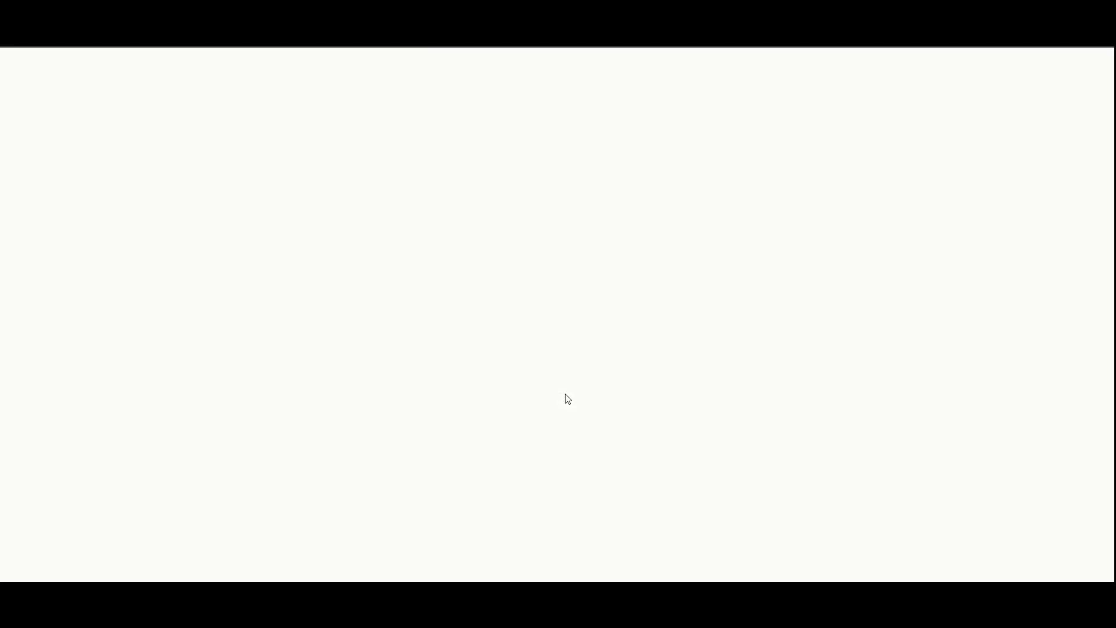